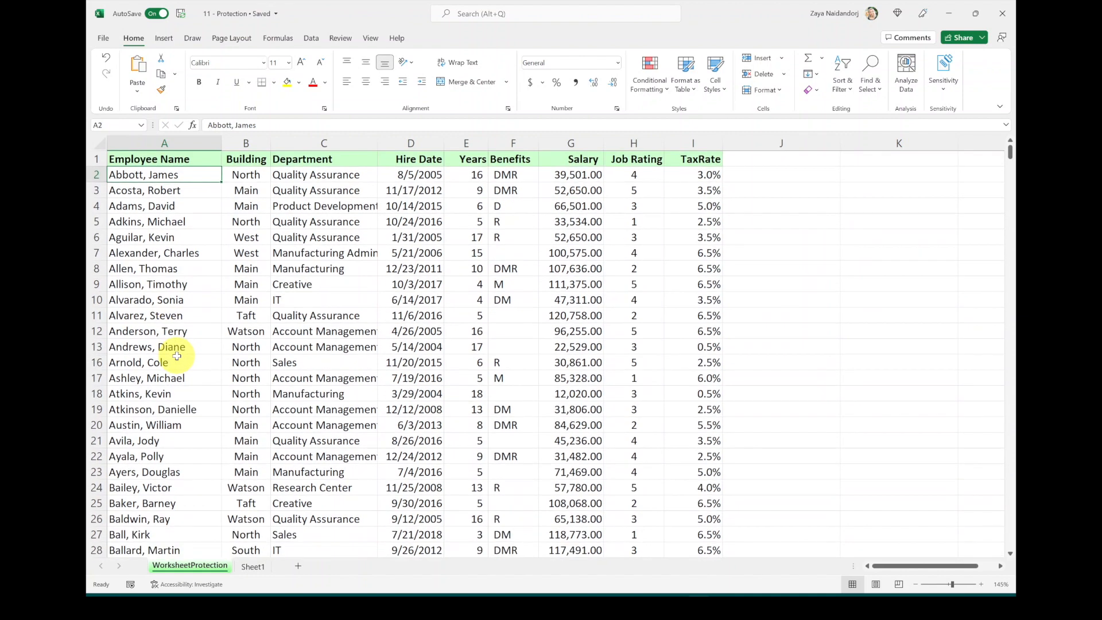
- Jump from the Employee Name header to the last row, the last column, and back to the data's first cell
{"action": "left_click", "coordinate": [173, 159]}
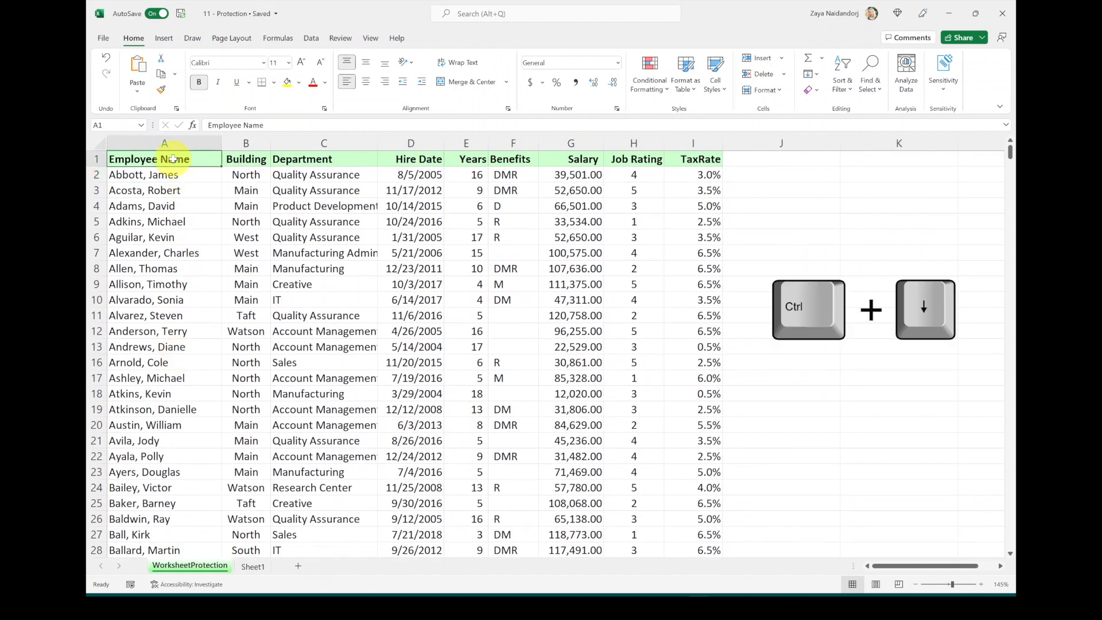
{"action": "key", "text": "ctrl+Down"}
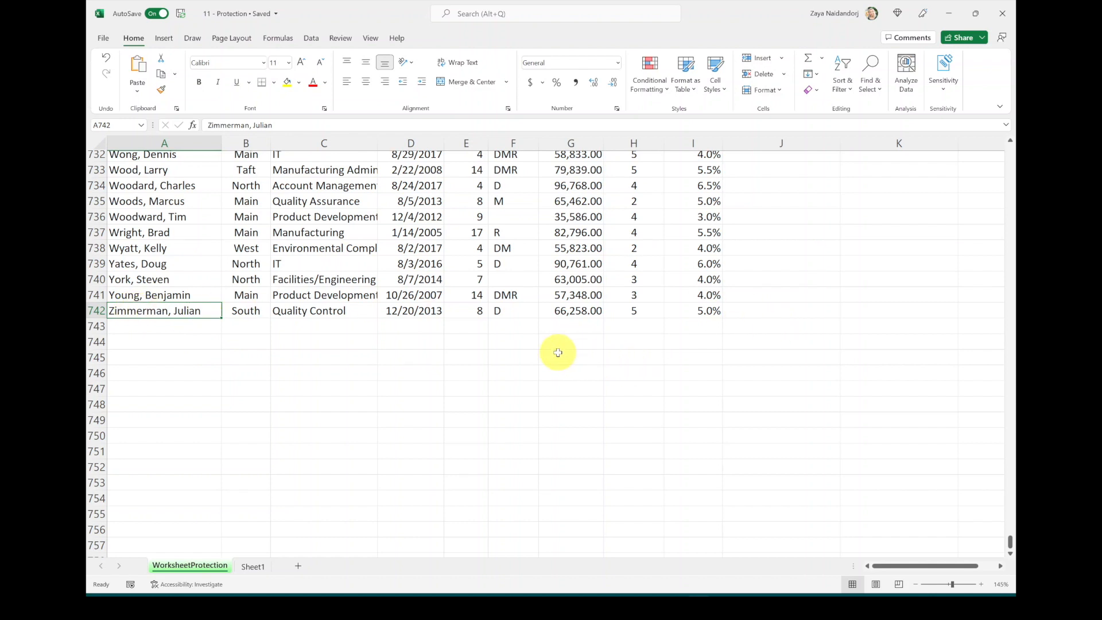
{"action": "key", "text": "ctrl+Right"}
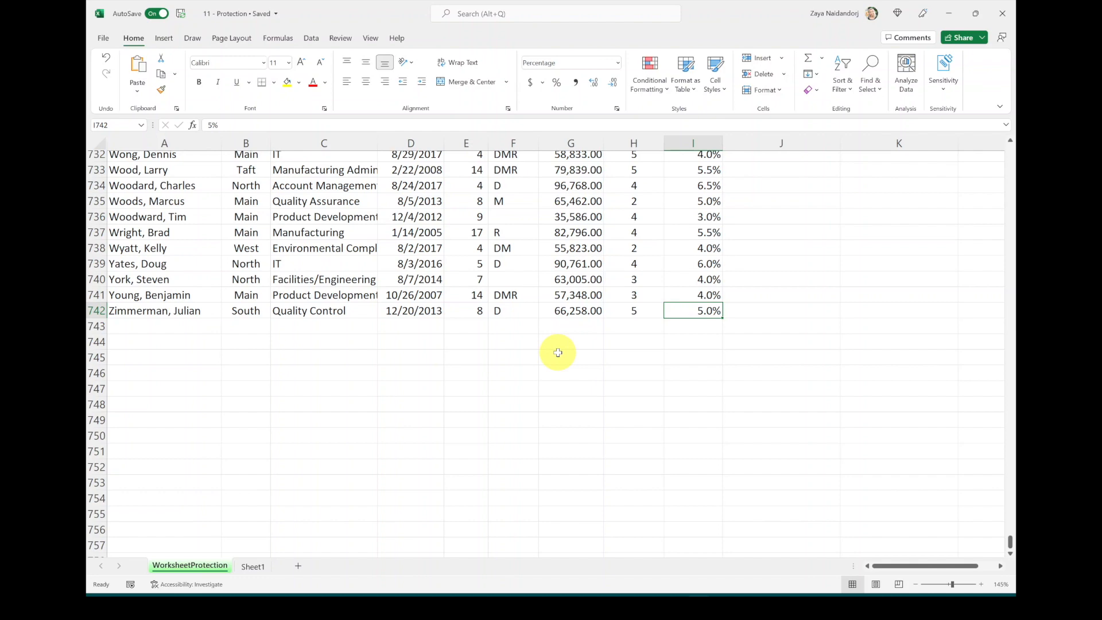
{"action": "key", "text": "ctrl+Up"}
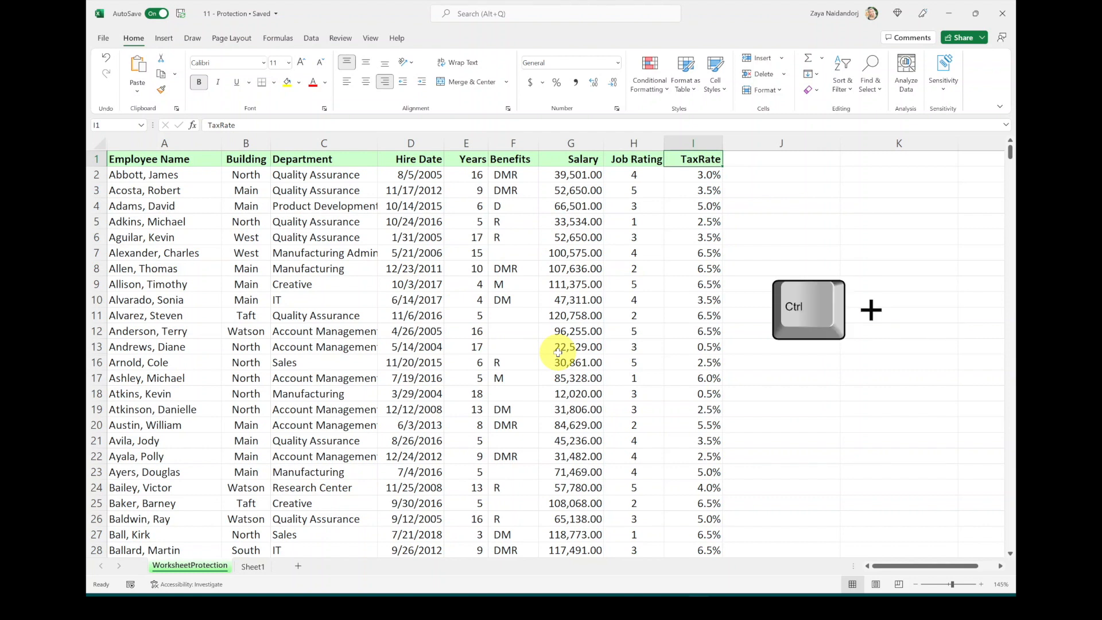
{"action": "key", "text": "ctrl+Left"}
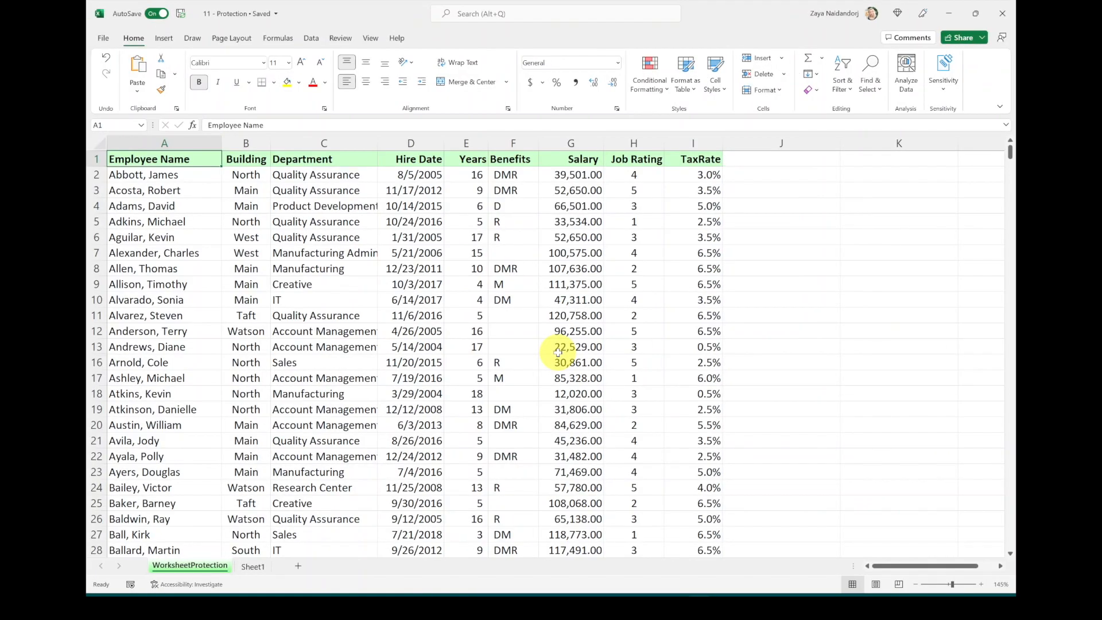
- Extend the selection from A1 down to the last row and across to the last column of the employee data
{"action": "key", "text": "ctrl+shift+Down"}
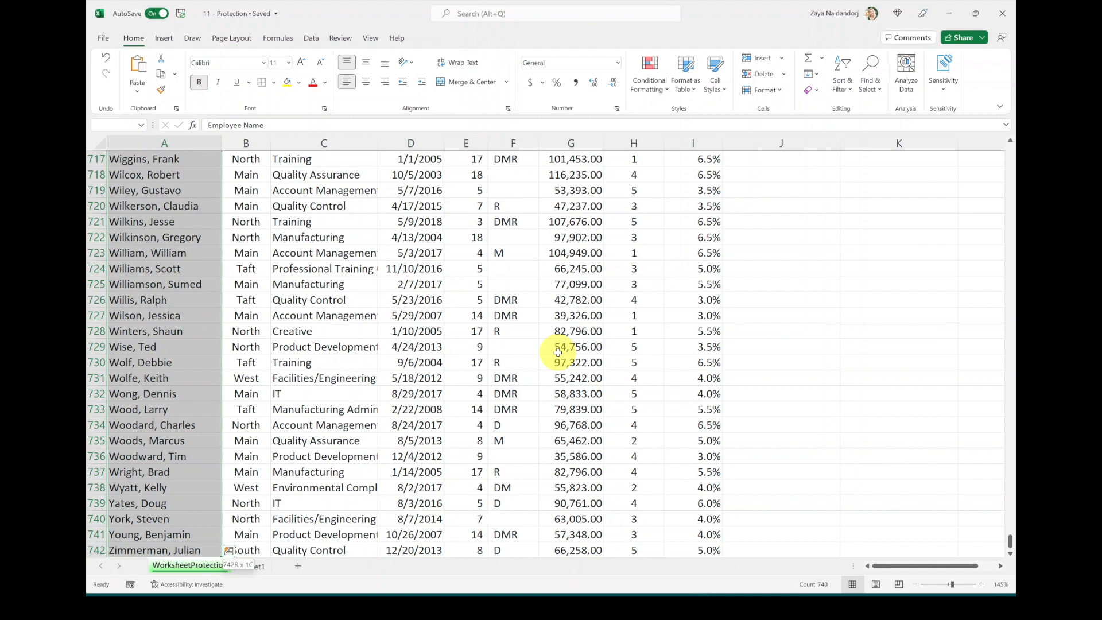
{"action": "key", "text": "ctrl+shift+Right"}
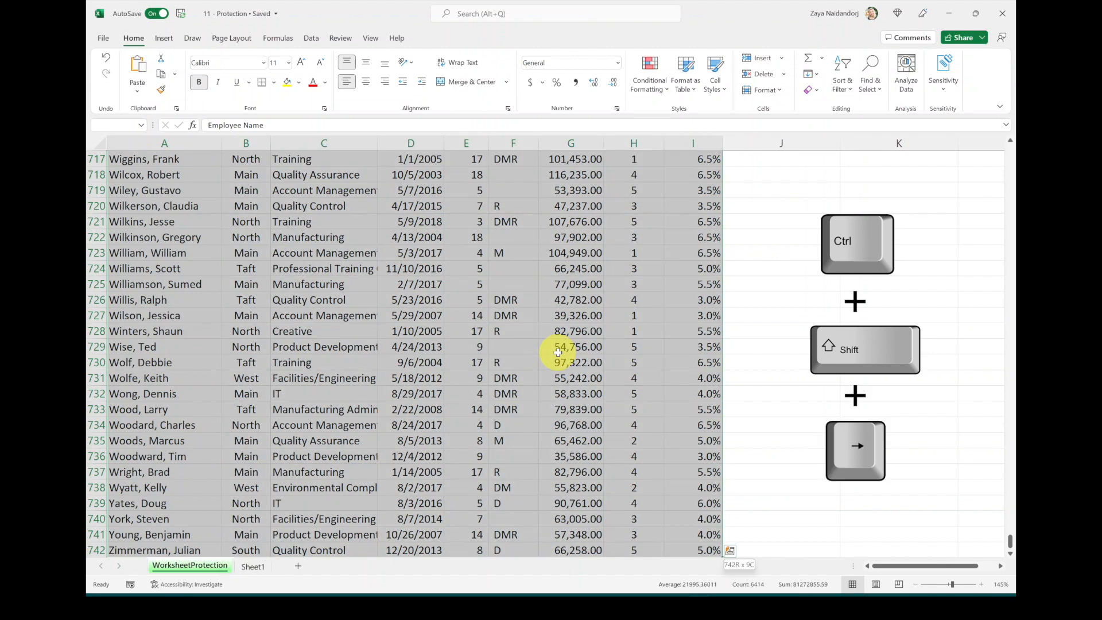
{"action": "key", "text": "ctrl+shift+Left"}
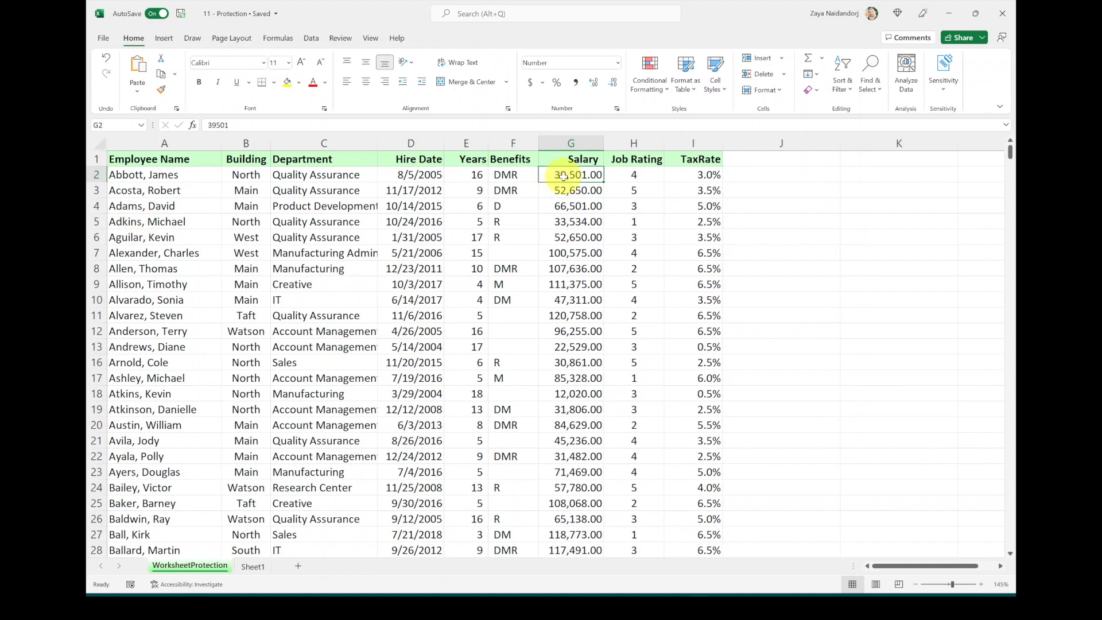
- Format all Salary values from G2 down as Currency with the $ symbol and no decimal places
{"action": "key", "text": "ctrl+shift+Down"}
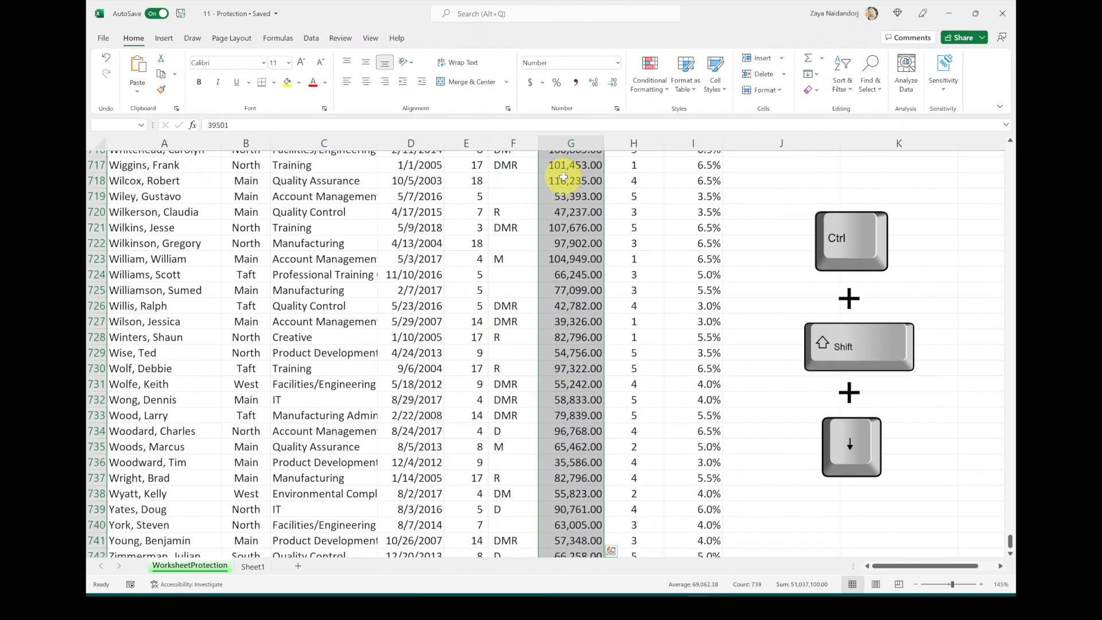
{"action": "key", "text": "ctrl+1"}
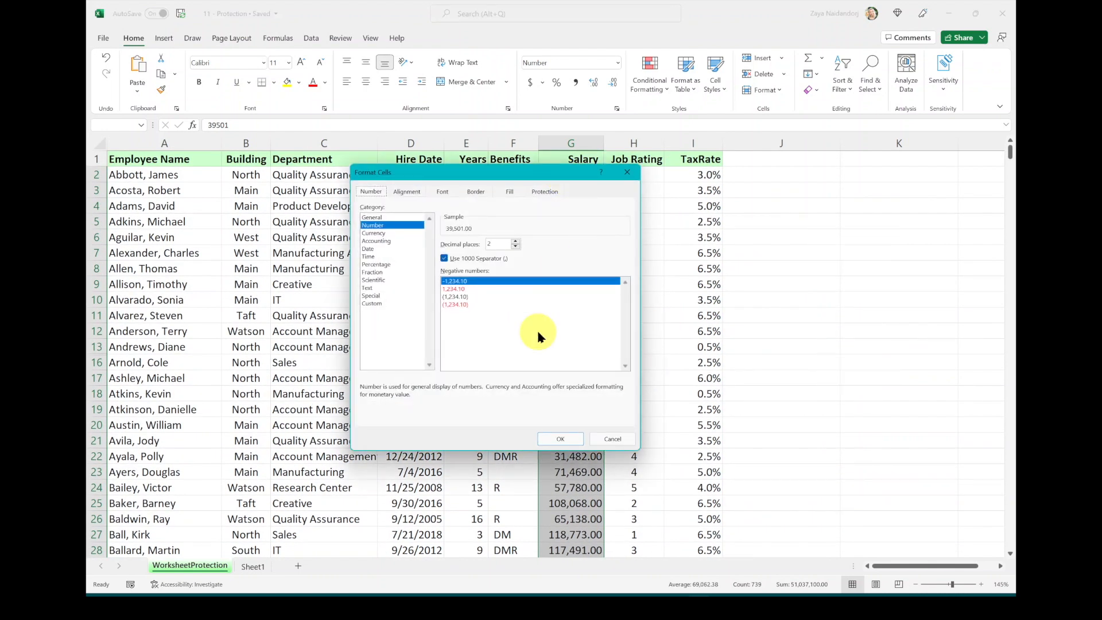
{"action": "left_click", "coordinate": [388, 233]}
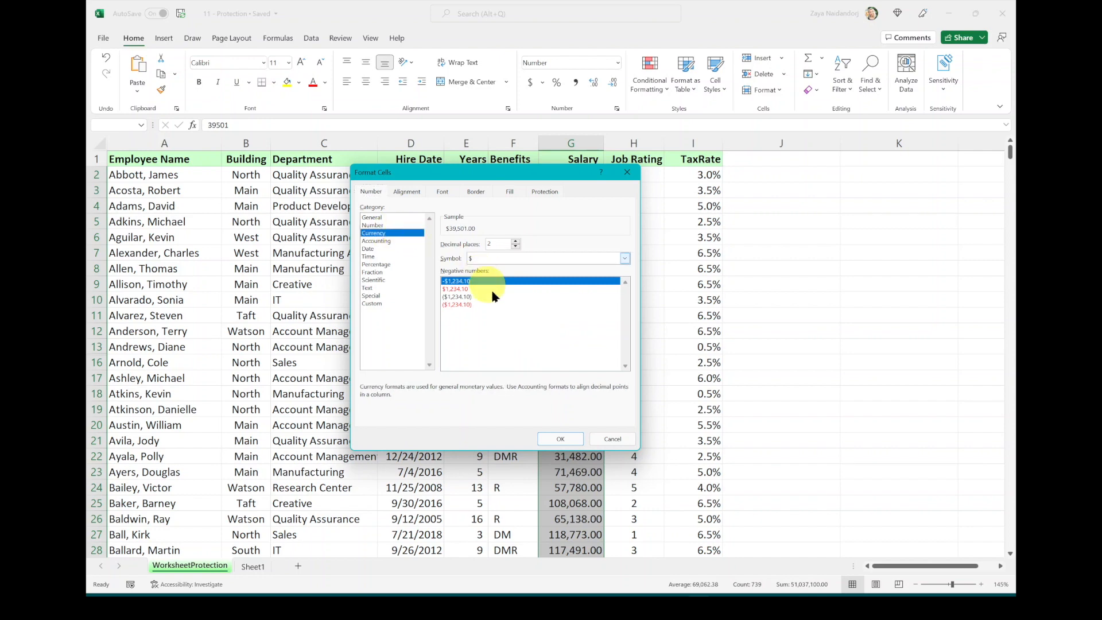
{"action": "left_click", "coordinate": [559, 439]}
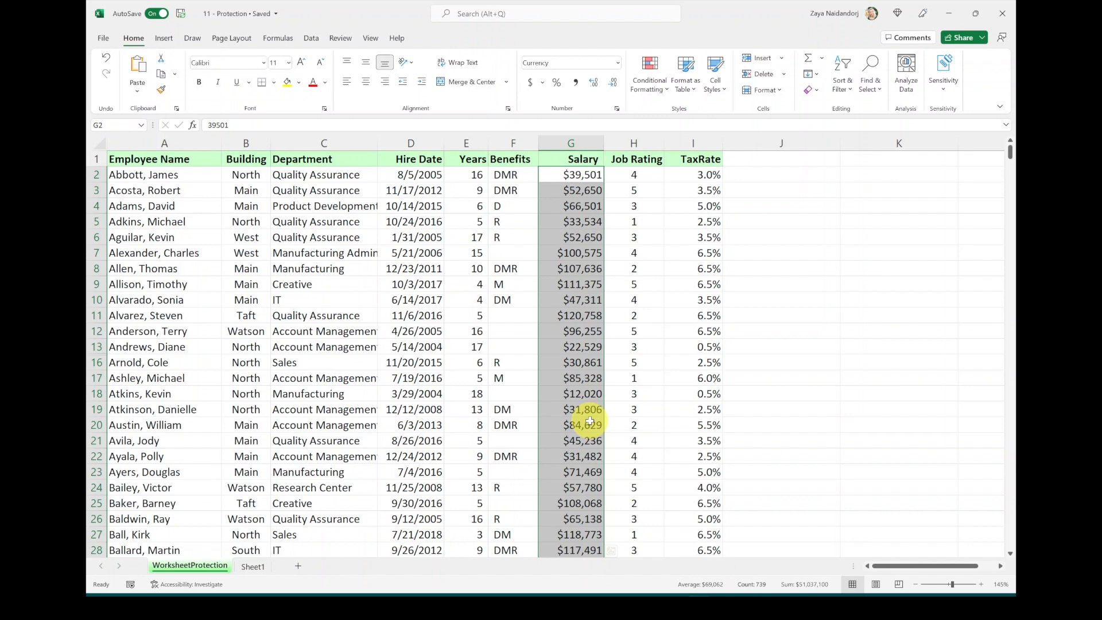
- Try filters on the header row, viewing the Employee Name filter options, and remove the filters again
{"action": "key", "text": "ctrl+Home"}
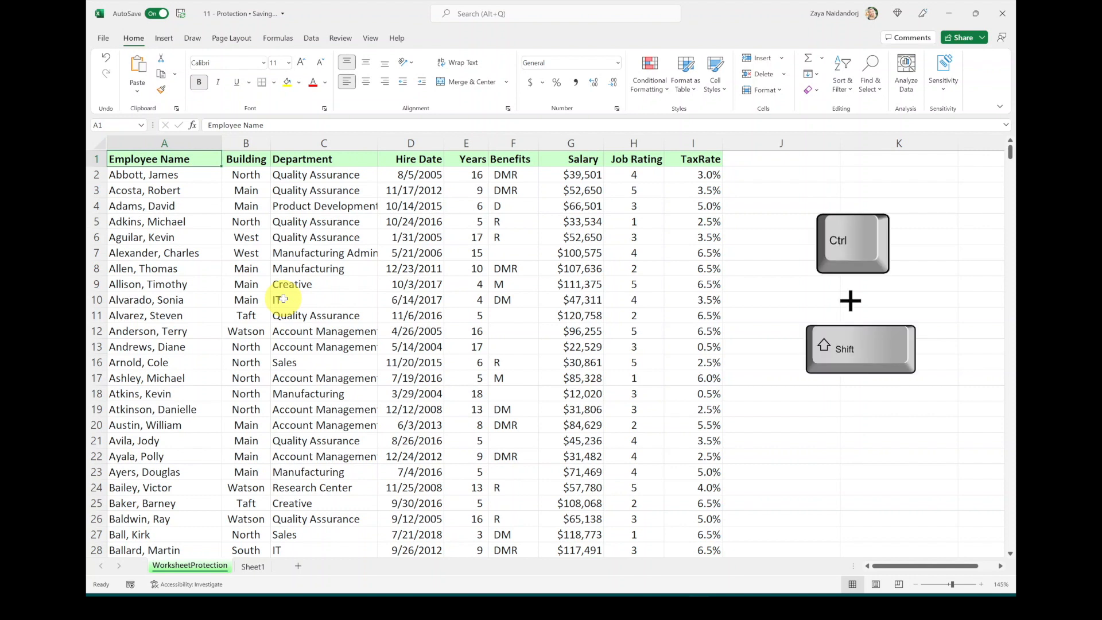
{"action": "key", "text": "ctrl+shift+l"}
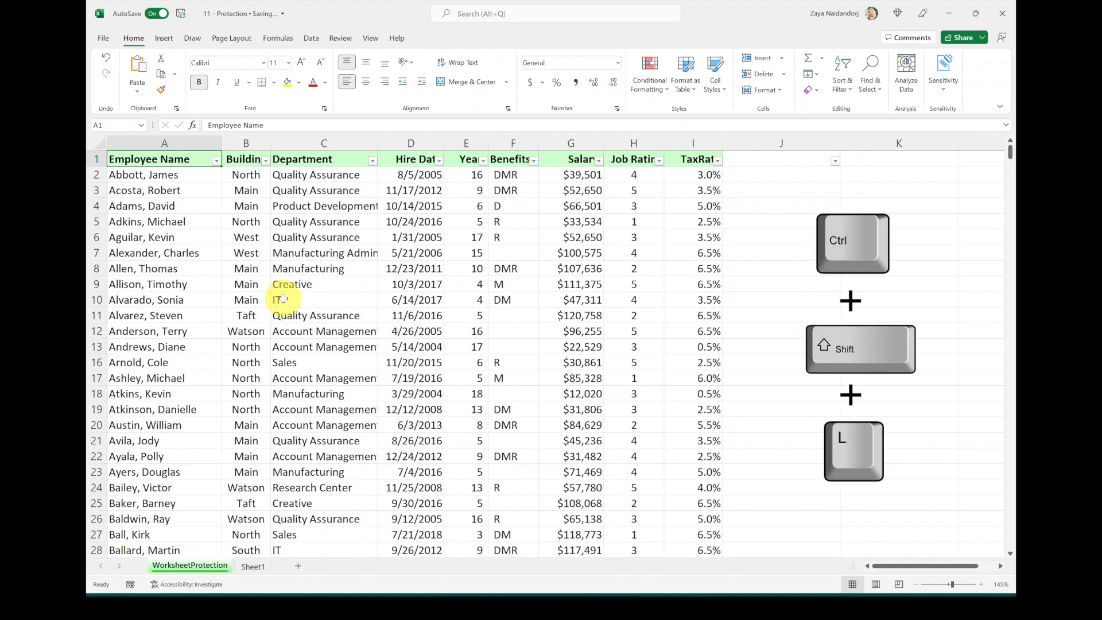
{"action": "left_click", "coordinate": [217, 162]}
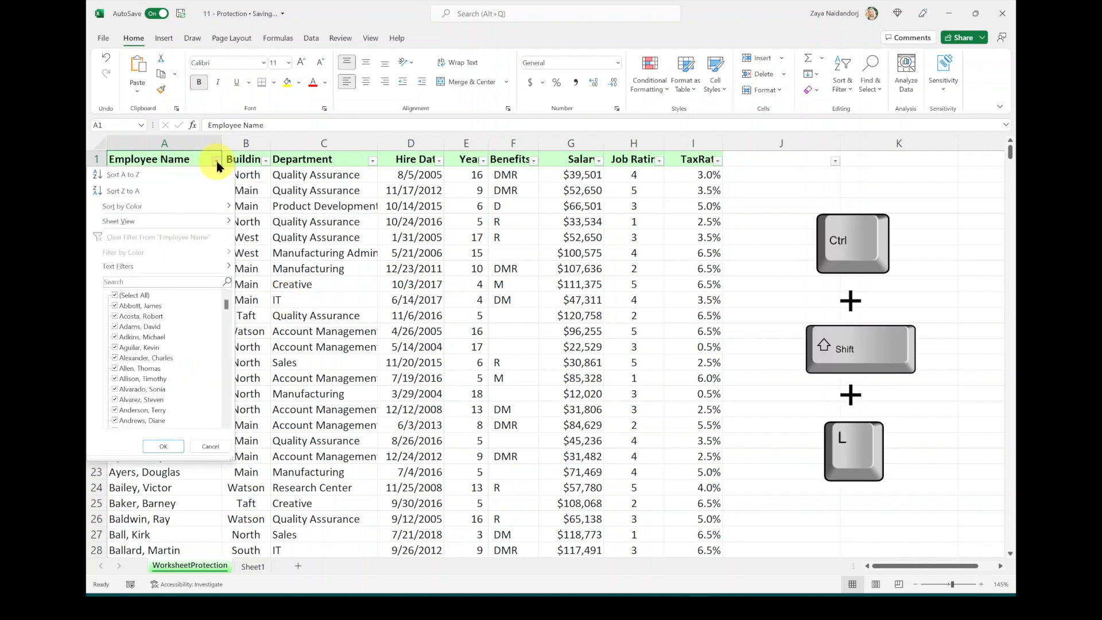
{"action": "left_click", "coordinate": [217, 164]}
{"action": "key", "text": "ctrl+shift+l"}
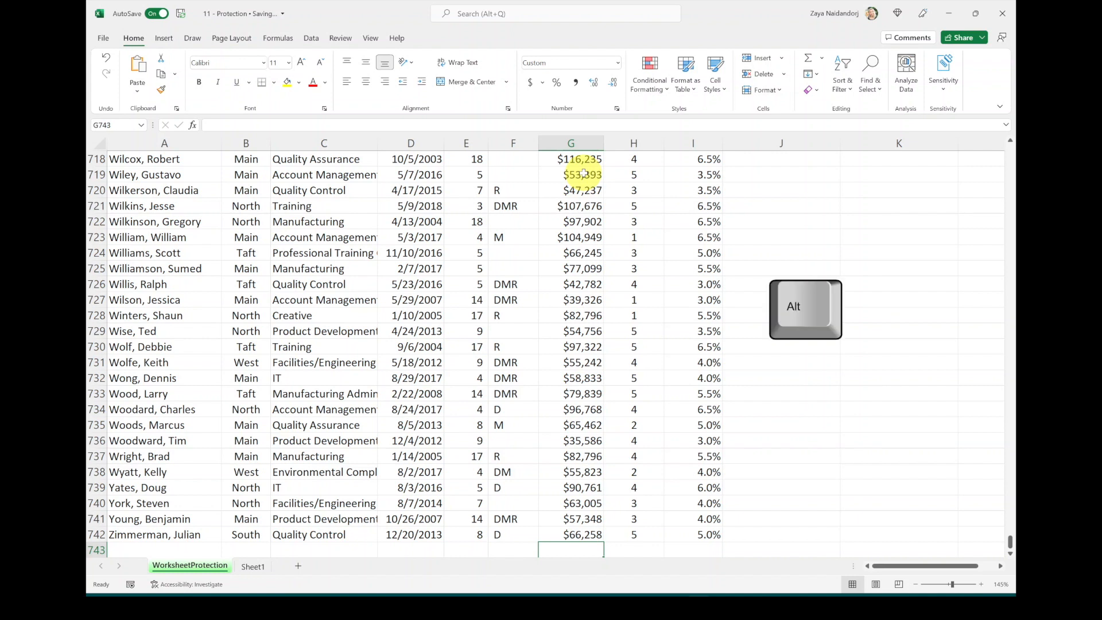
- Total the Salary column in cell G743 with an AutoSum of G2:G742
{"action": "key", "text": "alt+equal"}
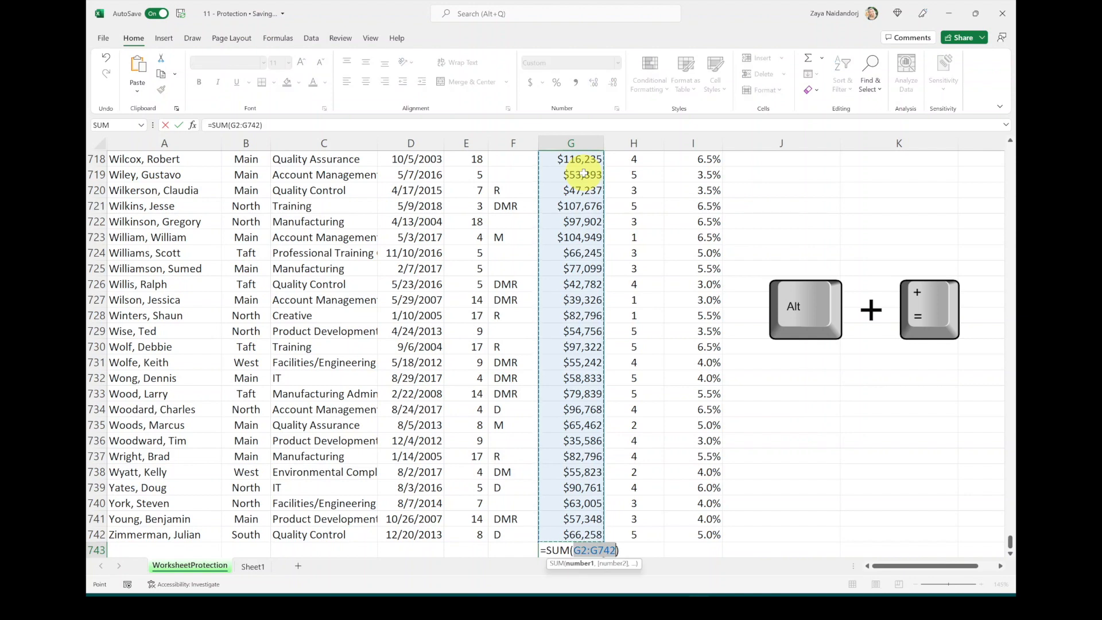
{"action": "key", "text": "Return"}
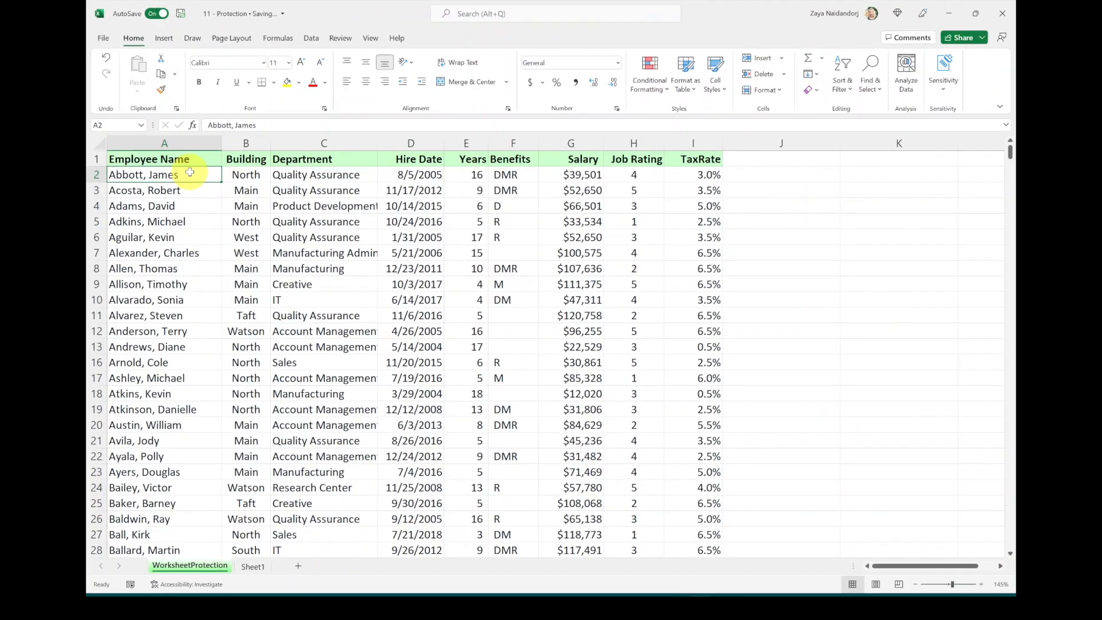
- Convert the employee data into a table with headers and apply the first Medium table style
{"action": "key", "text": "ctrl+t"}
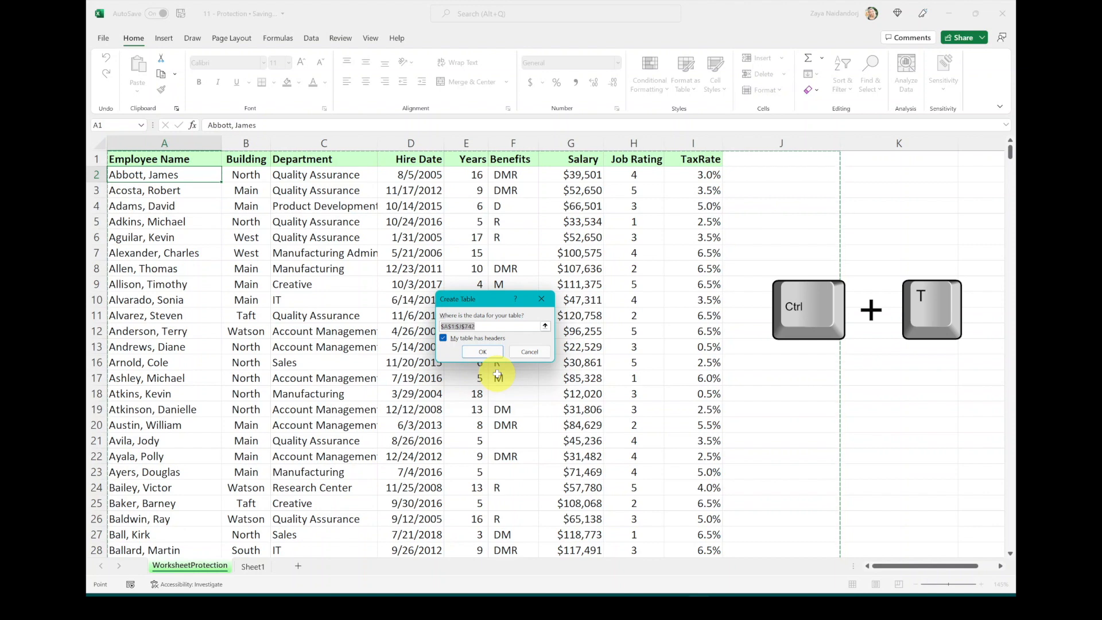
{"action": "left_click", "coordinate": [482, 351]}
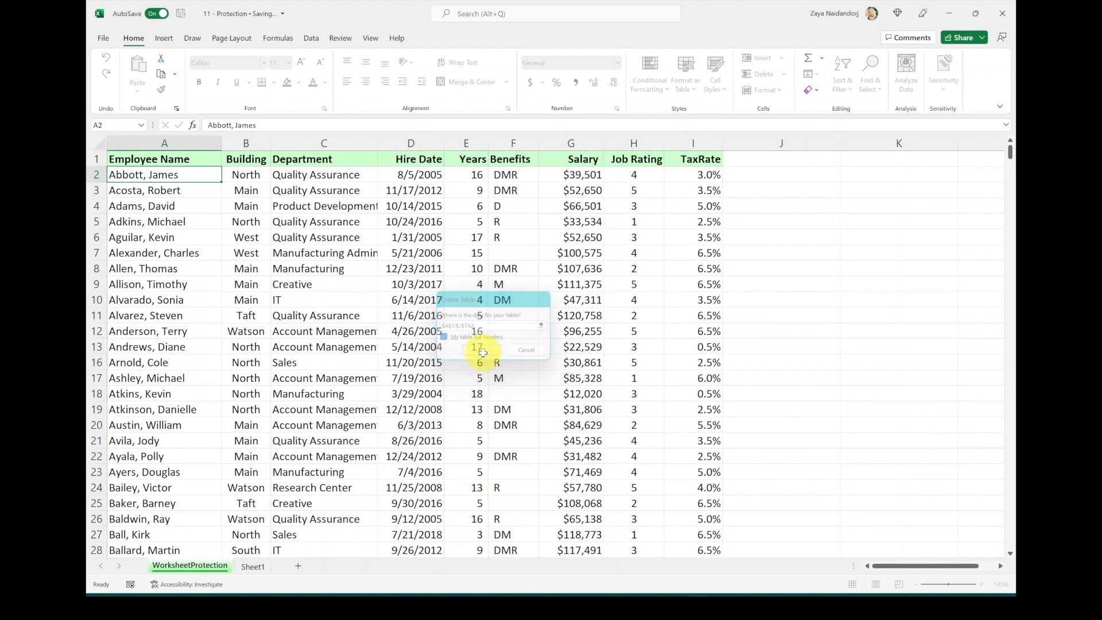
{"action": "left_click", "coordinate": [916, 71]}
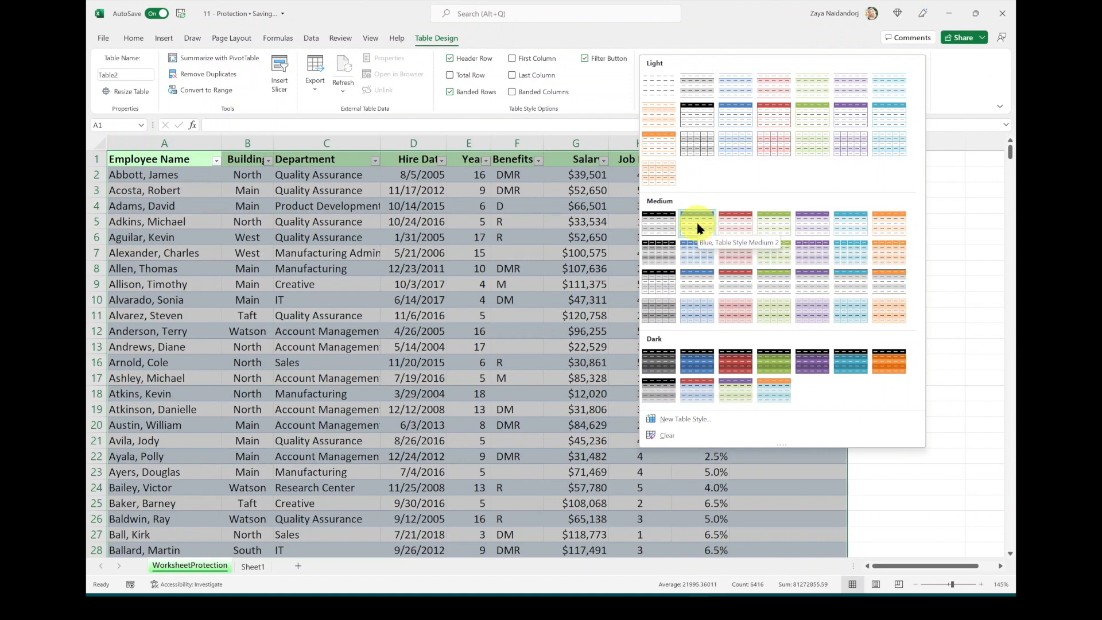
{"action": "left_click", "coordinate": [660, 224]}
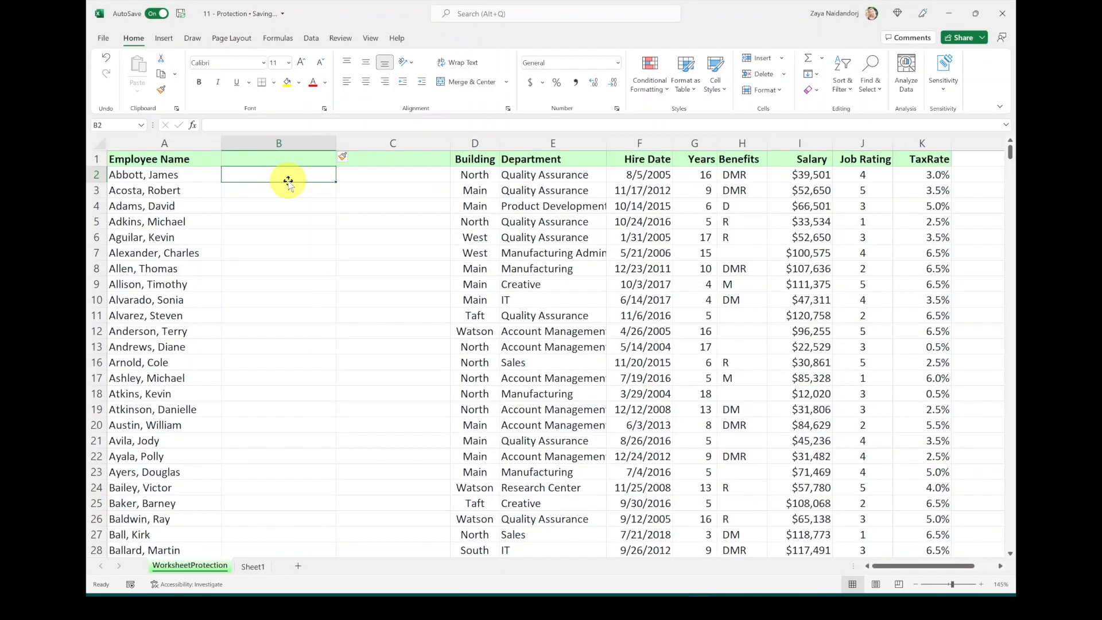
- Enter the first listed employee's first name in B2 and last name in C2
{"action": "type", "text": "James"}
{"action": "key", "text": "Tab"}
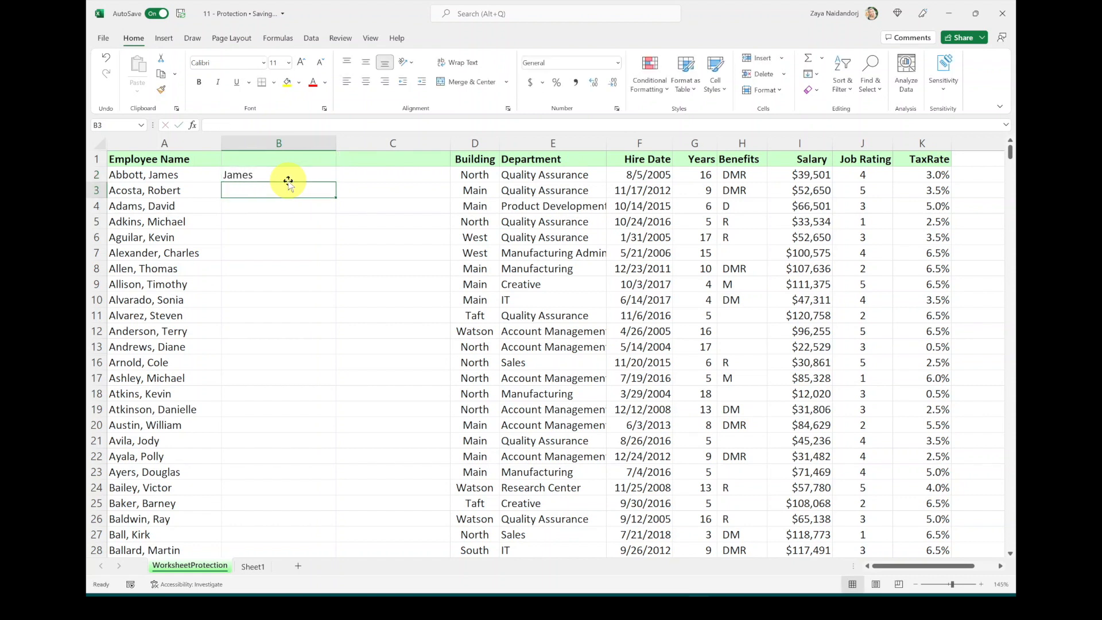
{"action": "type", "text": "Abbott"}
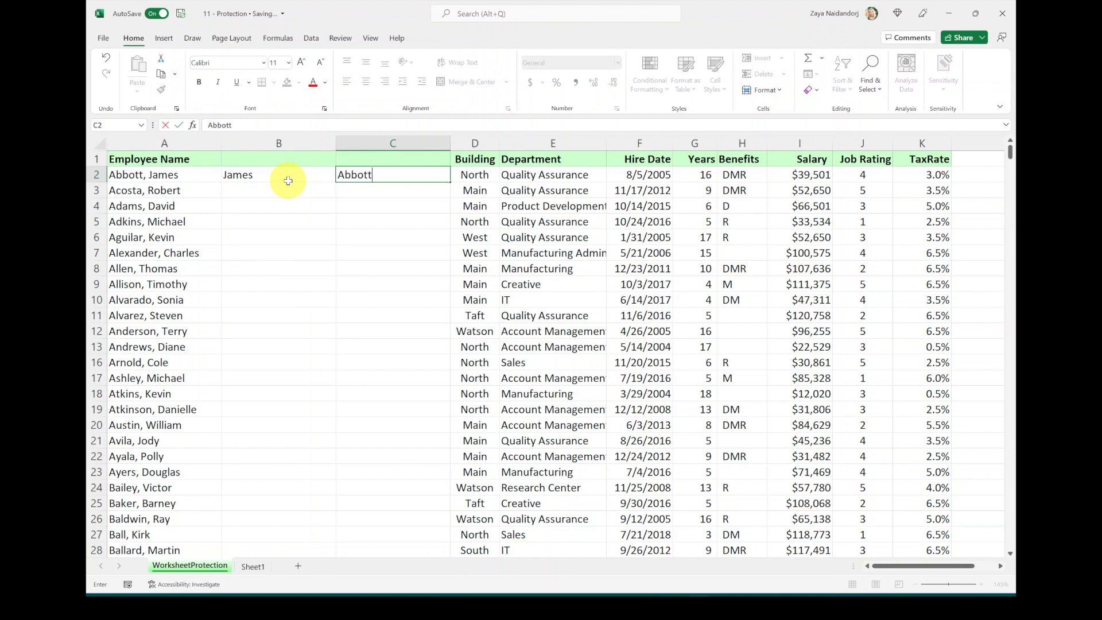
{"action": "key", "text": "Return"}
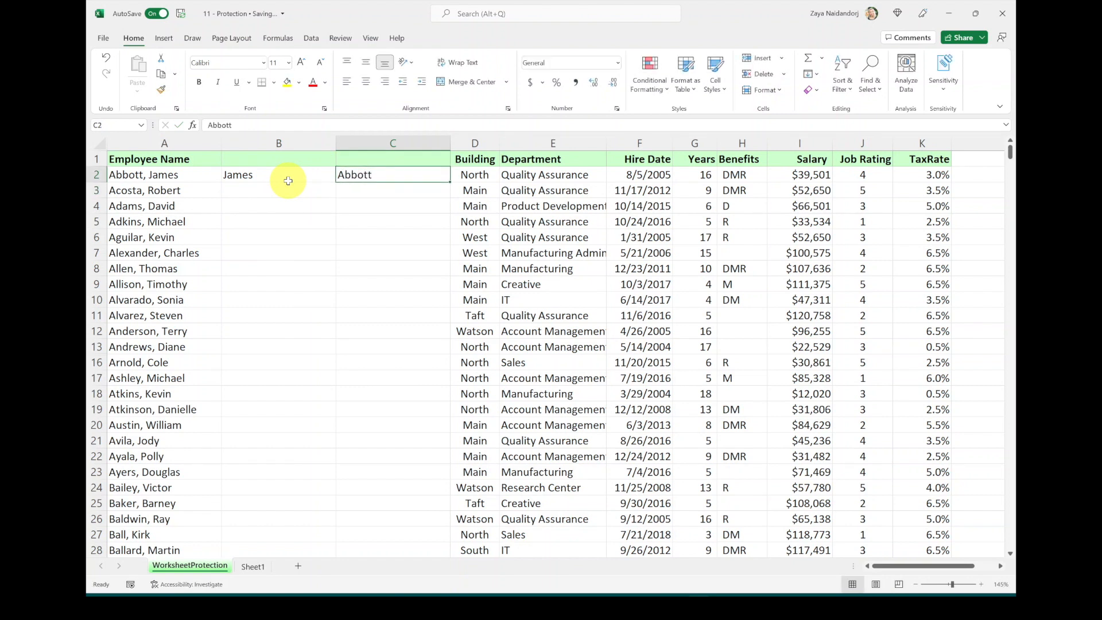
- Flash Fill the remaining first names in column B and last names in column C
{"action": "left_click", "coordinate": [288, 185]}
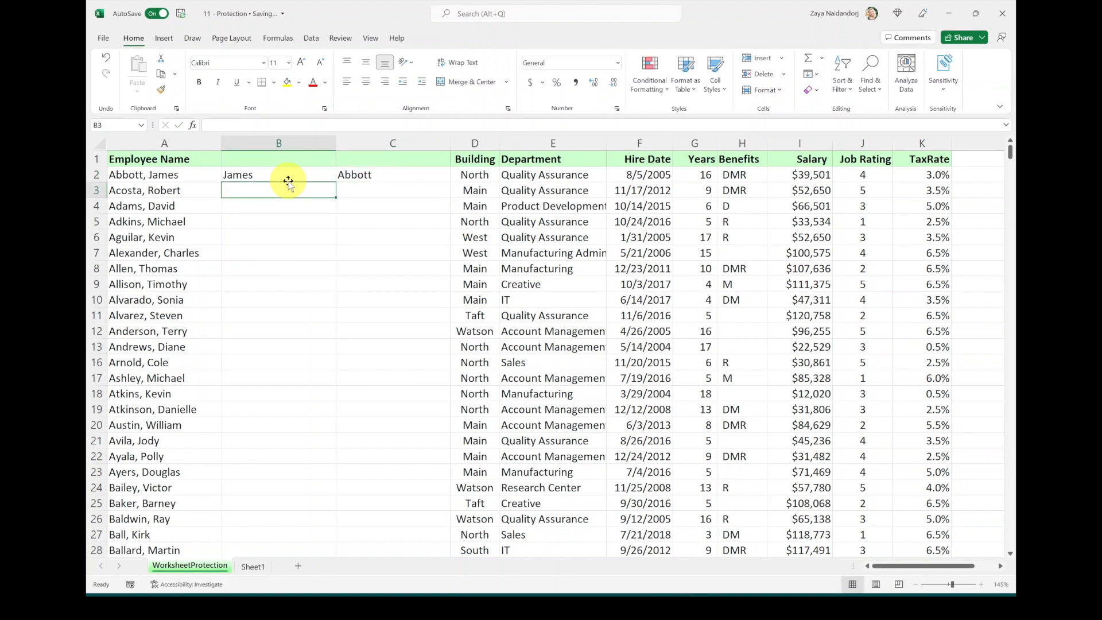
{"action": "key", "text": "ctrl+e"}
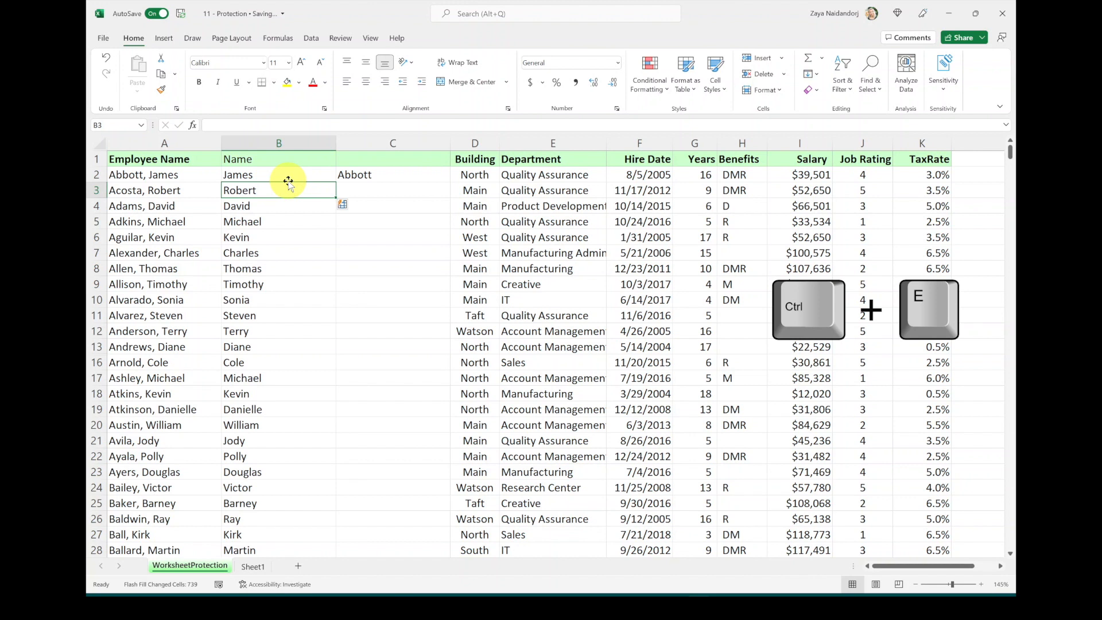
{"action": "key", "text": "Right"}
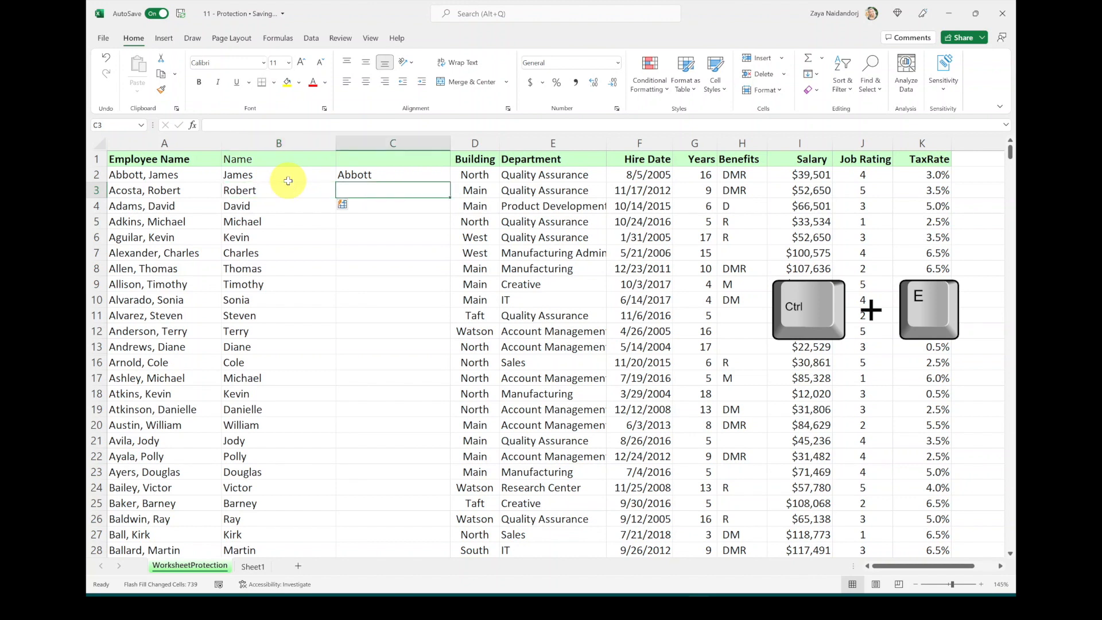
{"action": "key", "text": "ctrl+e"}
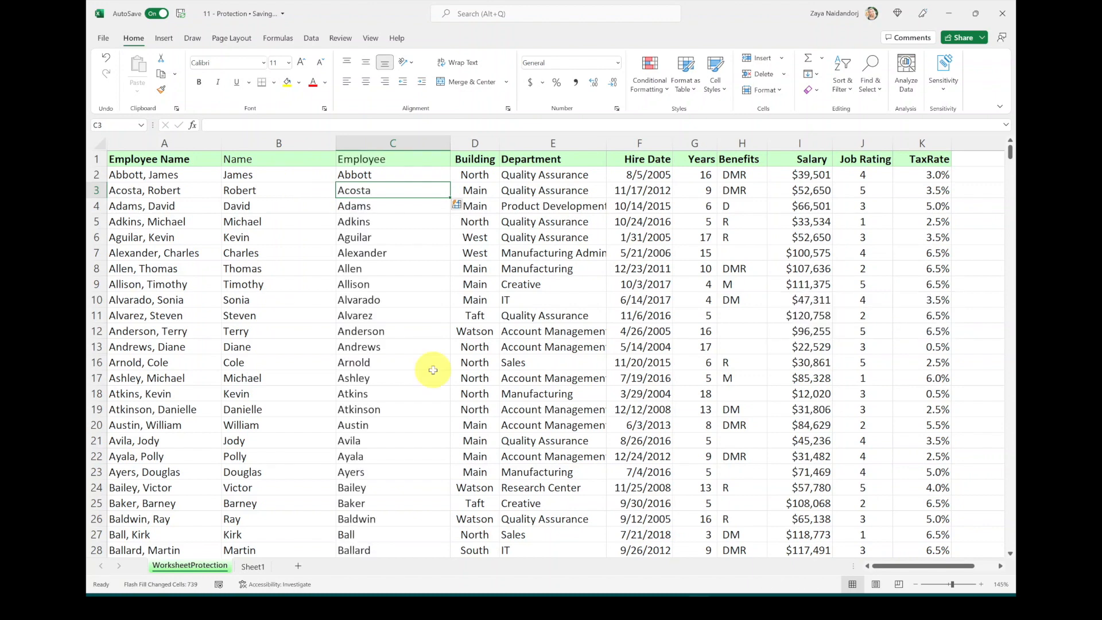
{"action": "key", "text": "Down"}
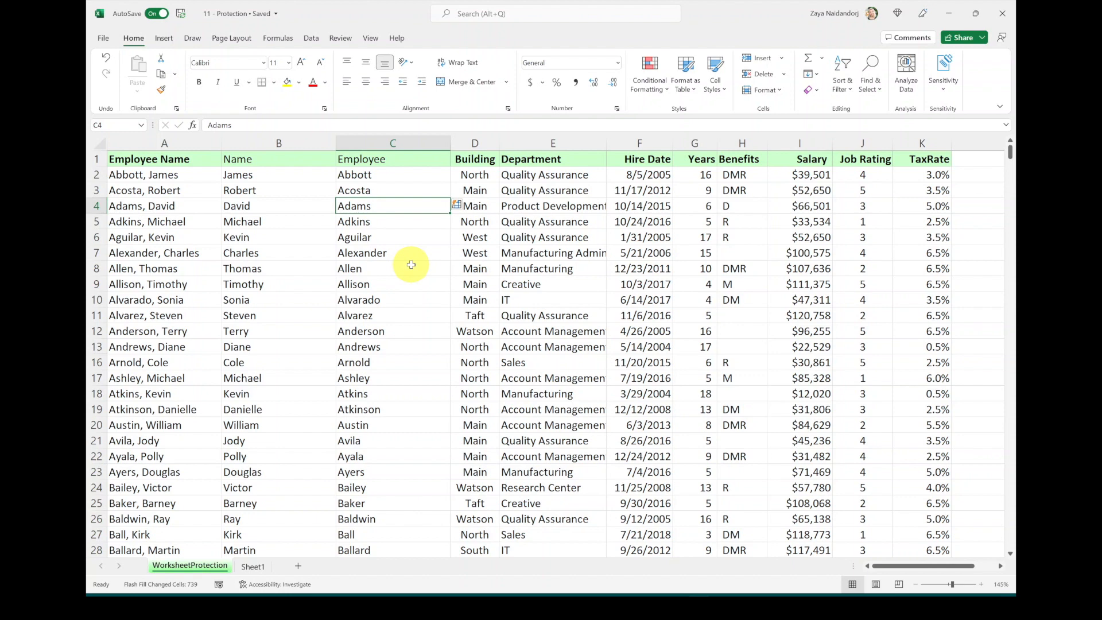
- Delete the whole last-name column C and try inserting a column in its place
{"action": "left_click", "coordinate": [406, 163]}
{"action": "key", "text": "ctrl+space"}
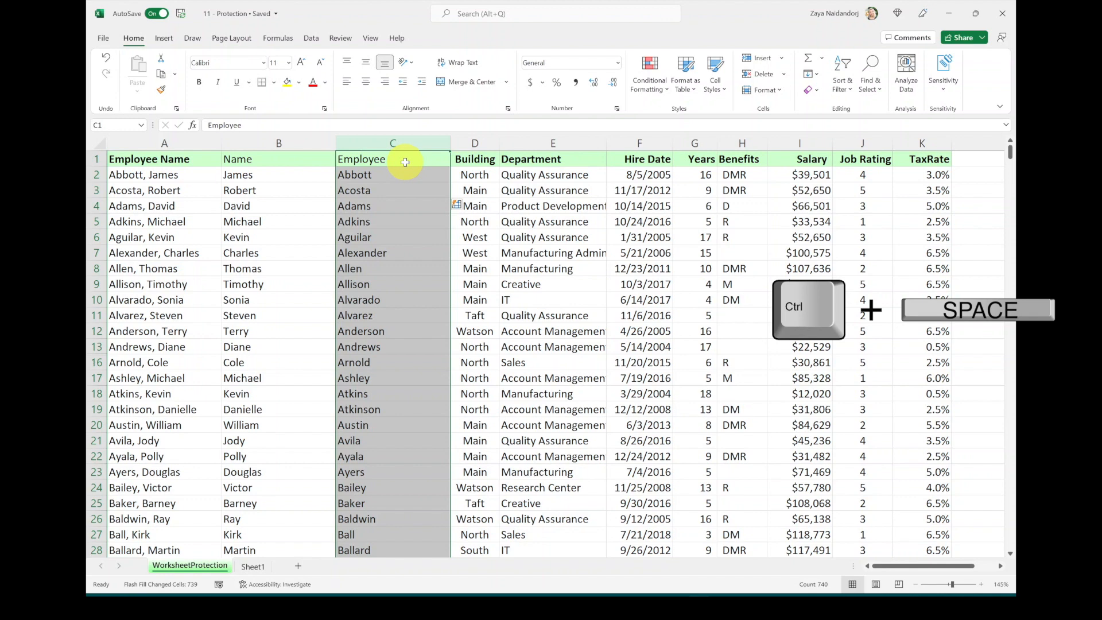
{"action": "key", "text": "ctrl+minus"}
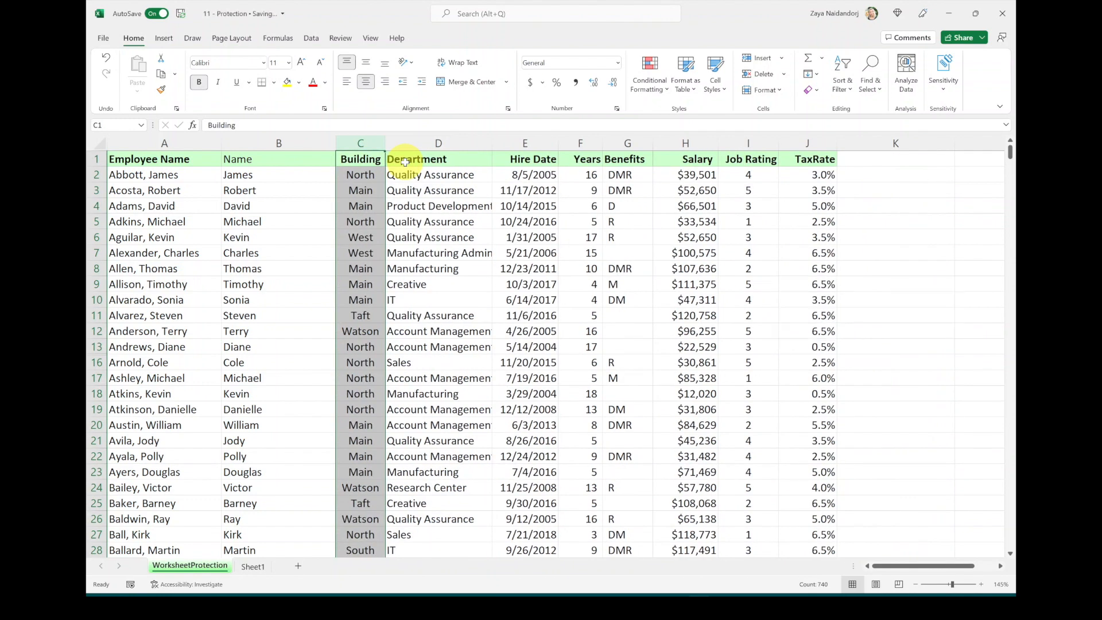
{"action": "key", "text": "ctrl+plus"}
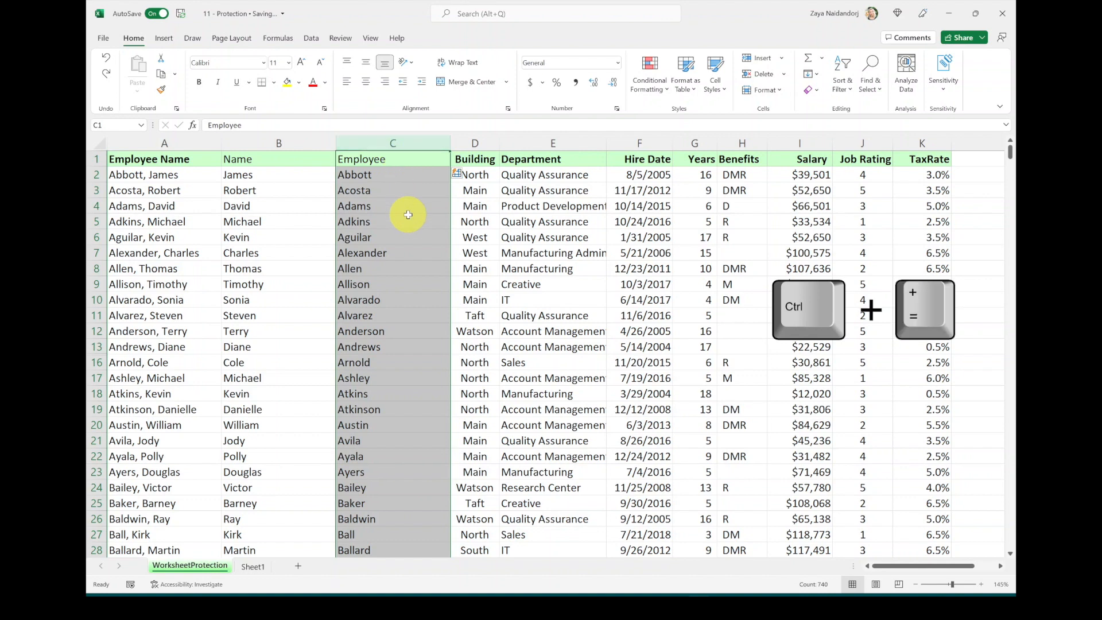
- Delete the entire worksheet row 5 and undo that deletion
{"action": "left_click", "coordinate": [380, 221]}
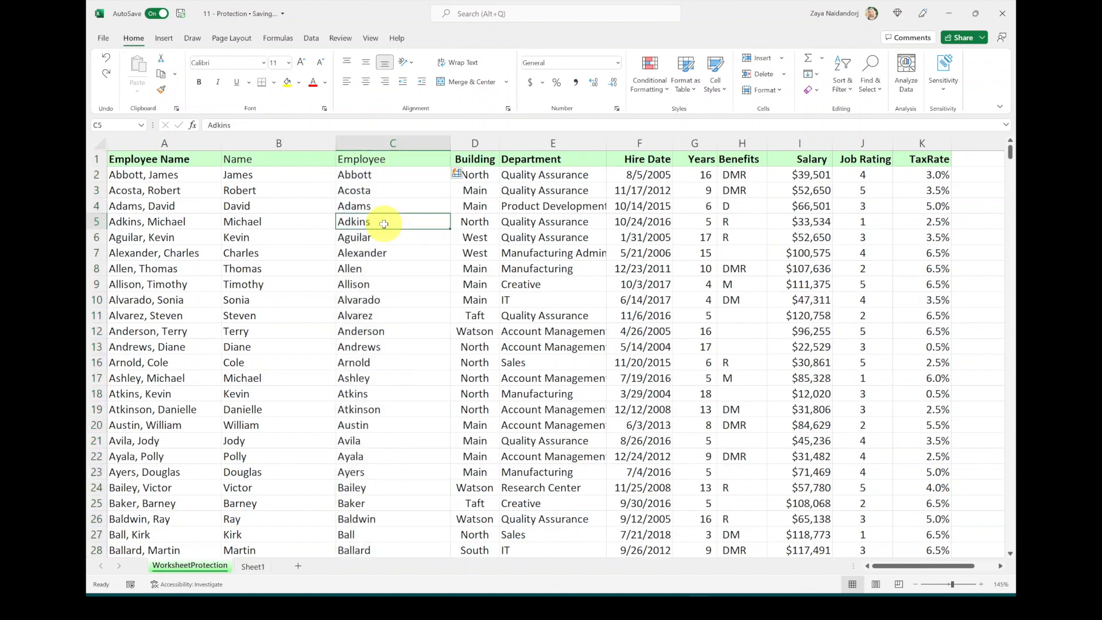
{"action": "key", "text": "shift+space"}
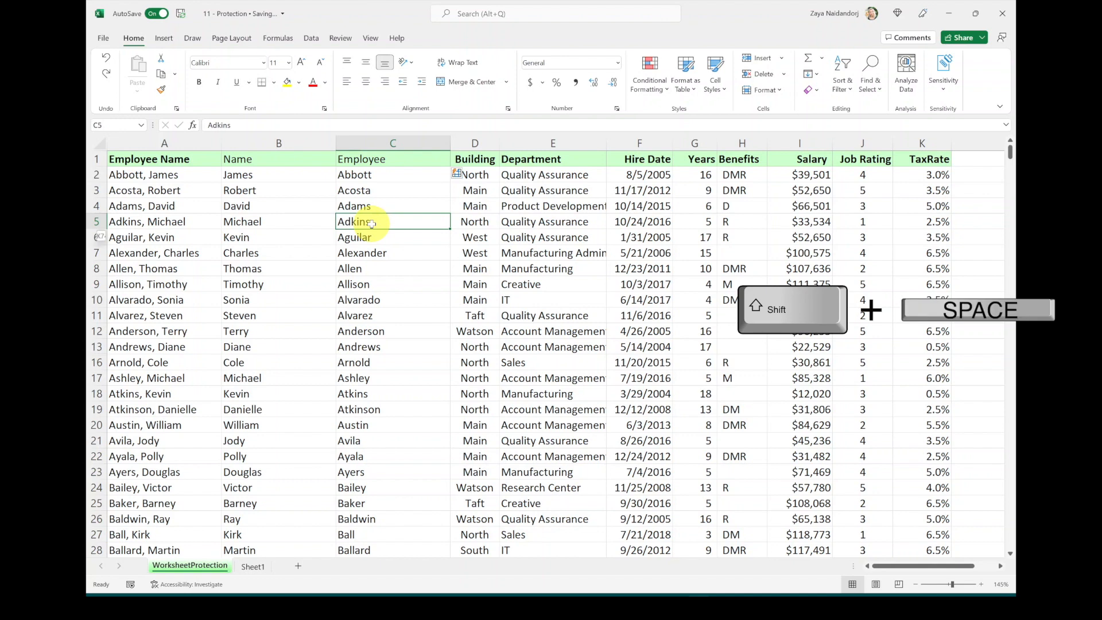
{"action": "key", "text": "ctrl+minus"}
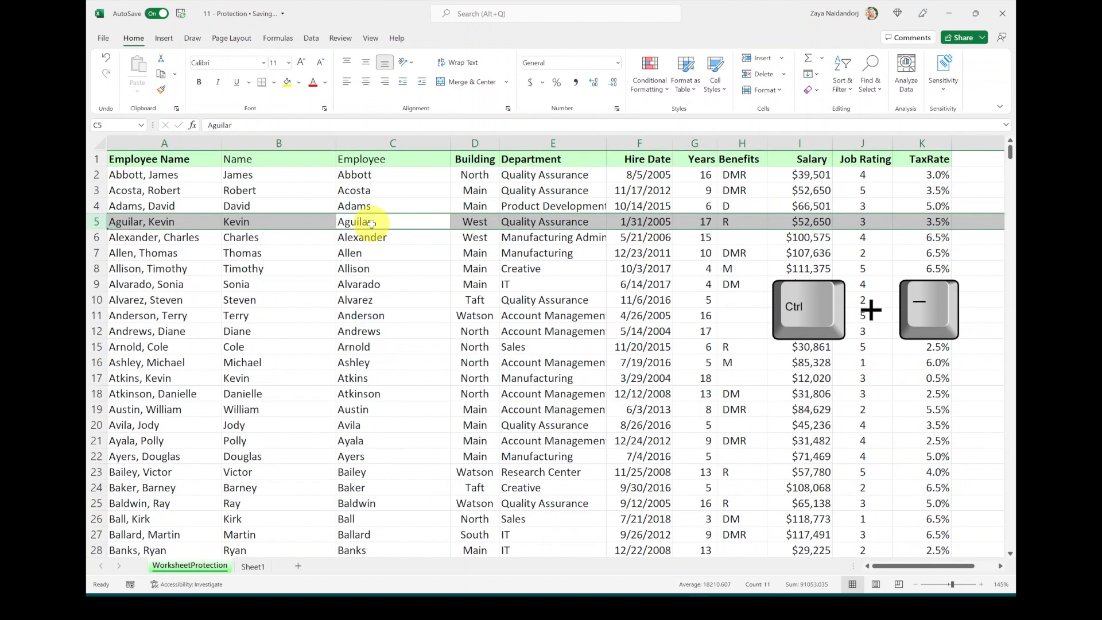
{"action": "key", "text": "ctrl+z"}
- Insert a blank row at row 5 and a blank column at column C
{"action": "key", "text": "ctrl+plus"}
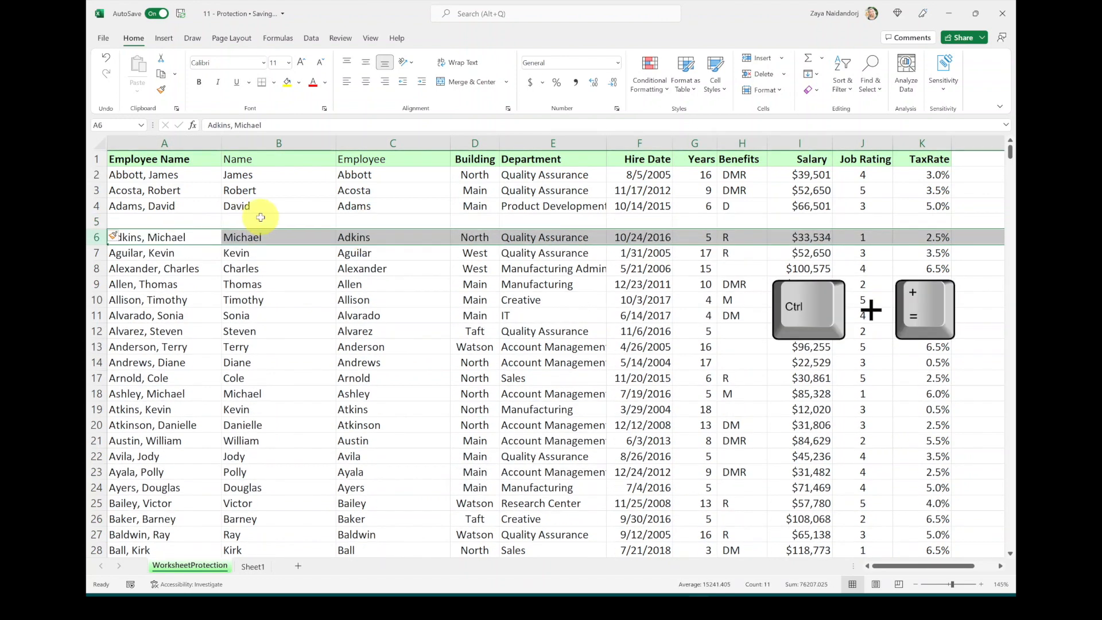
{"action": "left_click", "coordinate": [99, 222]}
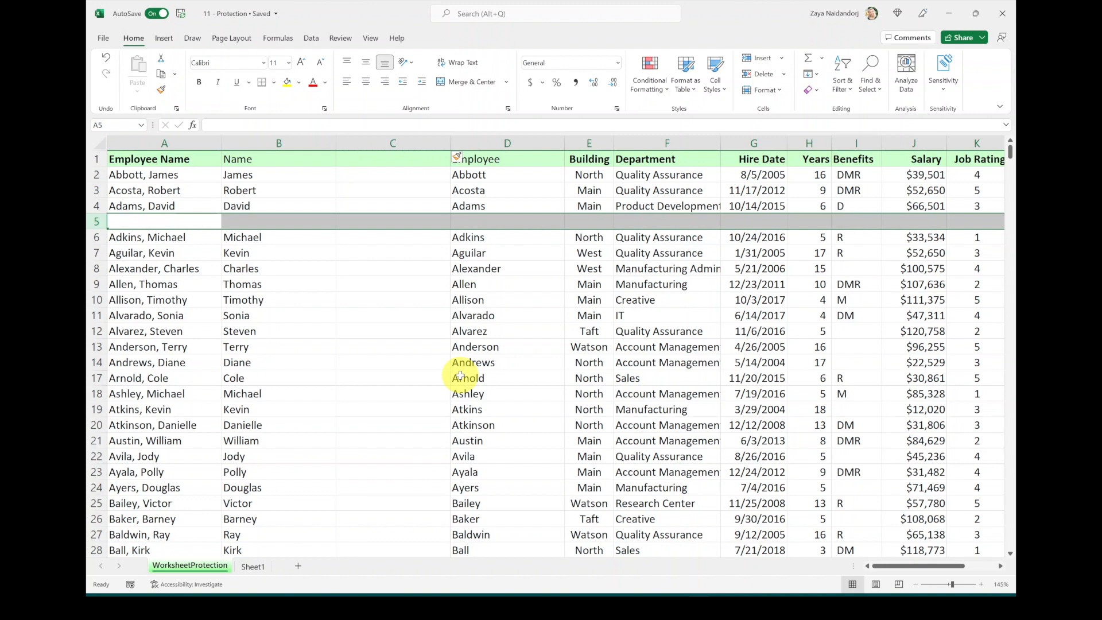
- Hide rows 6 through 11 and columns B through D
{"action": "left_click_drag", "start_coordinate": [97, 237], "coordinate": [101, 311]}
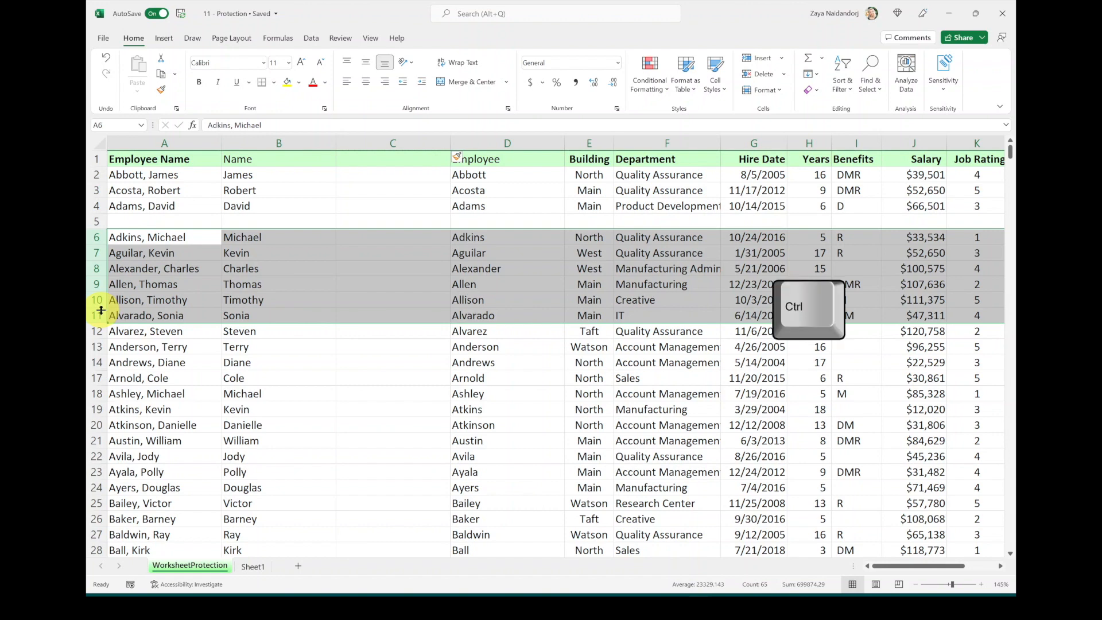
{"action": "key", "text": "ctrl+9"}
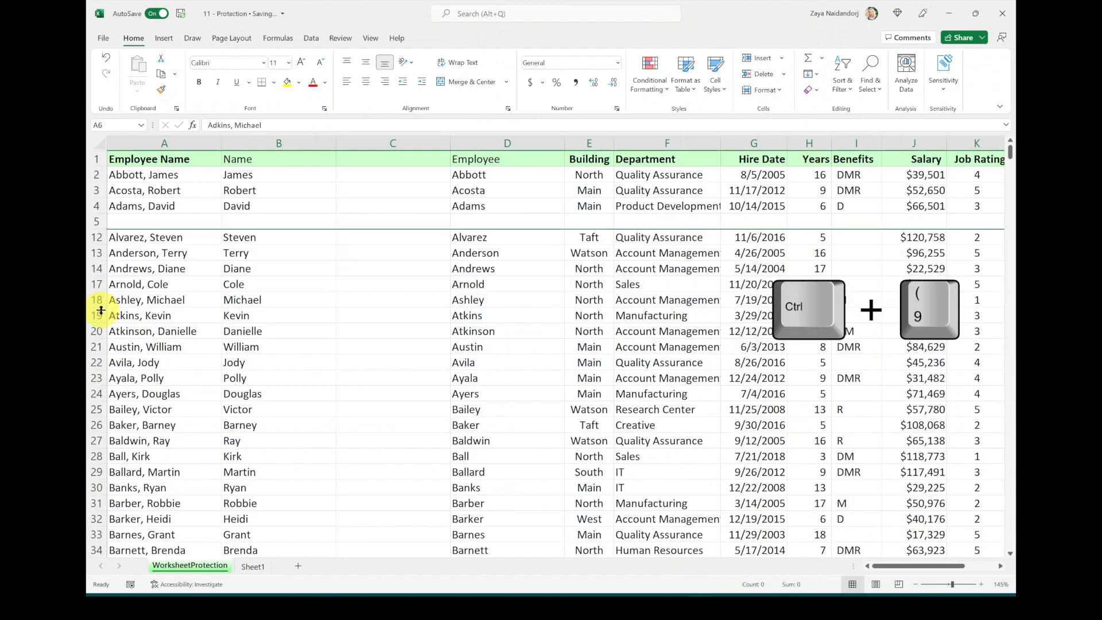
{"action": "left_click_drag", "start_coordinate": [279, 143], "coordinate": [465, 142]}
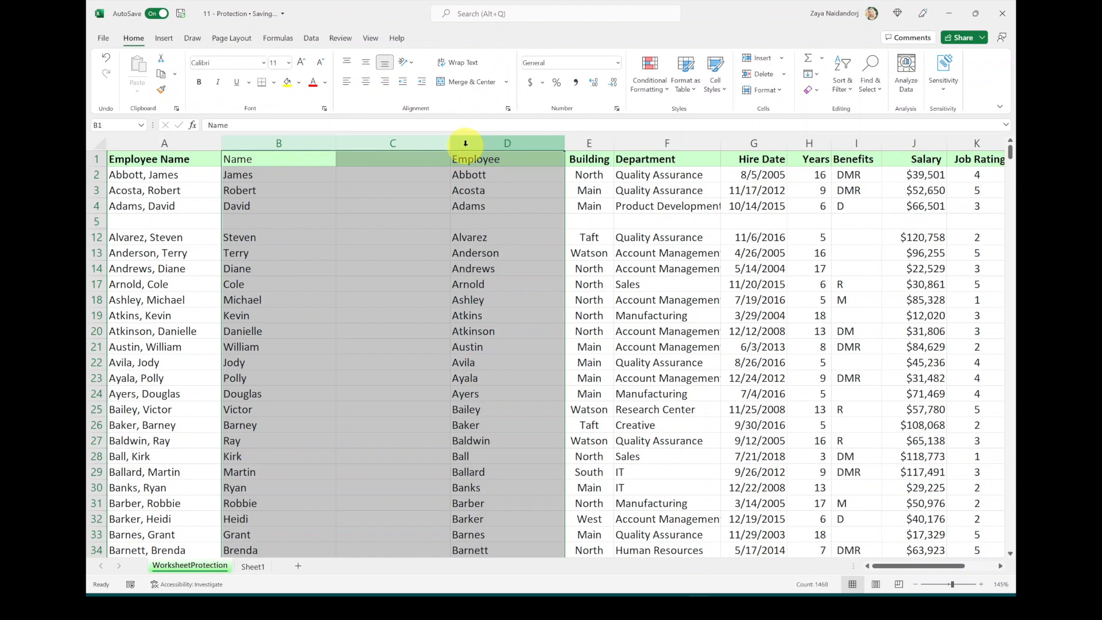
{"action": "key", "text": "ctrl+0"}
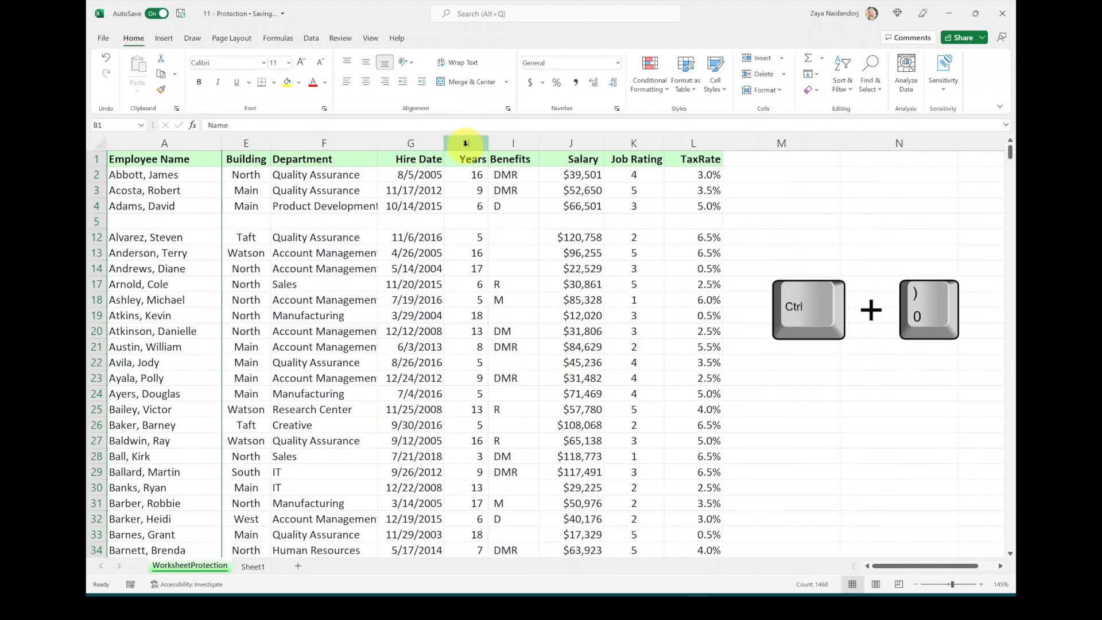
- Select only the visible cells of the worksheet, leaving out the hidden rows and columns
{"action": "left_click", "coordinate": [373, 390]}
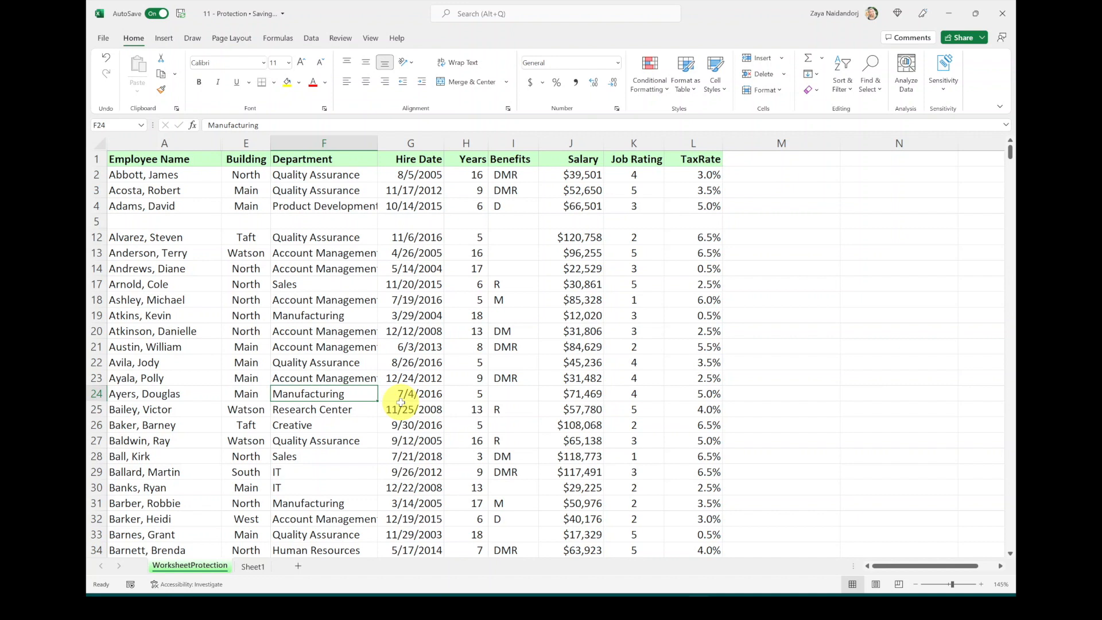
{"action": "key", "text": "alt"}
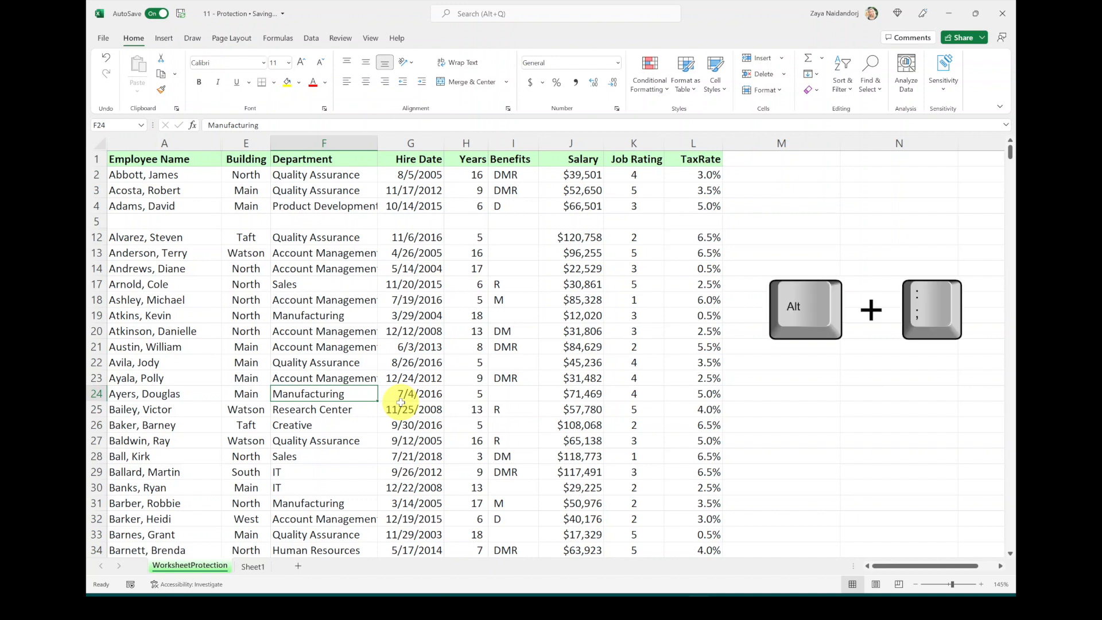
{"action": "key", "text": "alt+semicolon"}
{"action": "scroll", "coordinate": [400, 402], "scroll_direction": "up", "scroll_amount": 4}
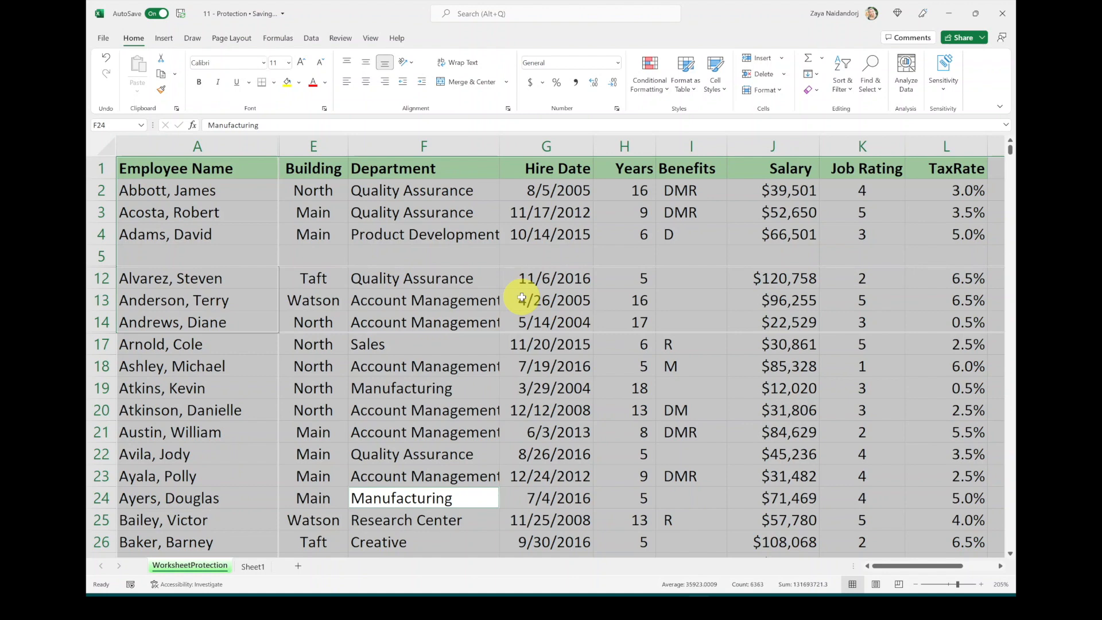
- Unhide the rows hidden between rows 5 and 12
{"action": "left_click_drag", "start_coordinate": [102, 256], "coordinate": [101, 277]}
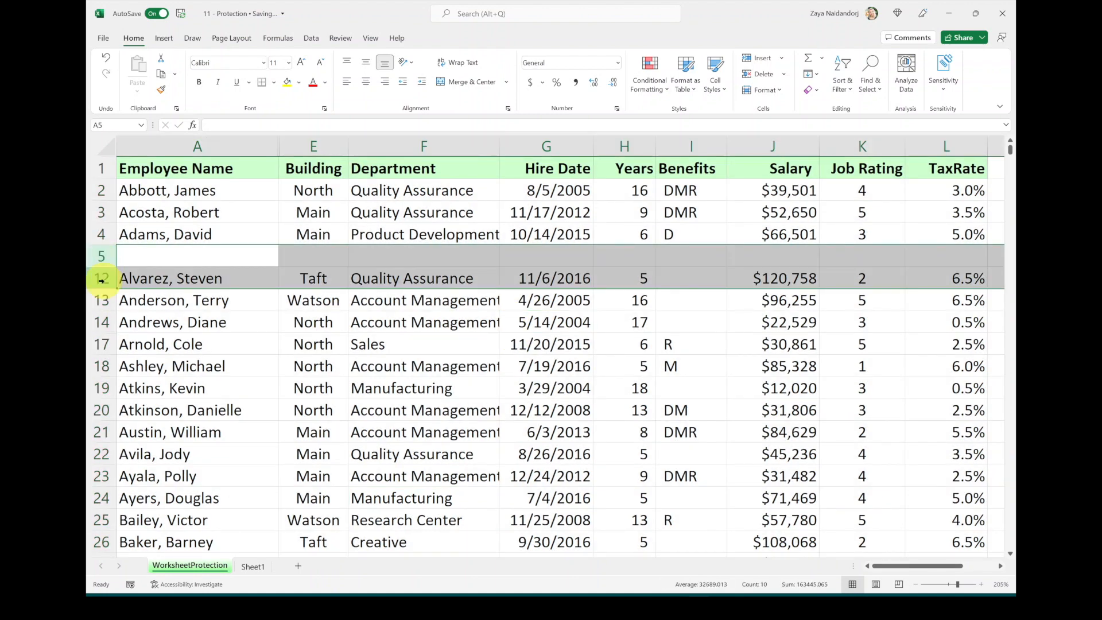
{"action": "right_click", "coordinate": [104, 265]}
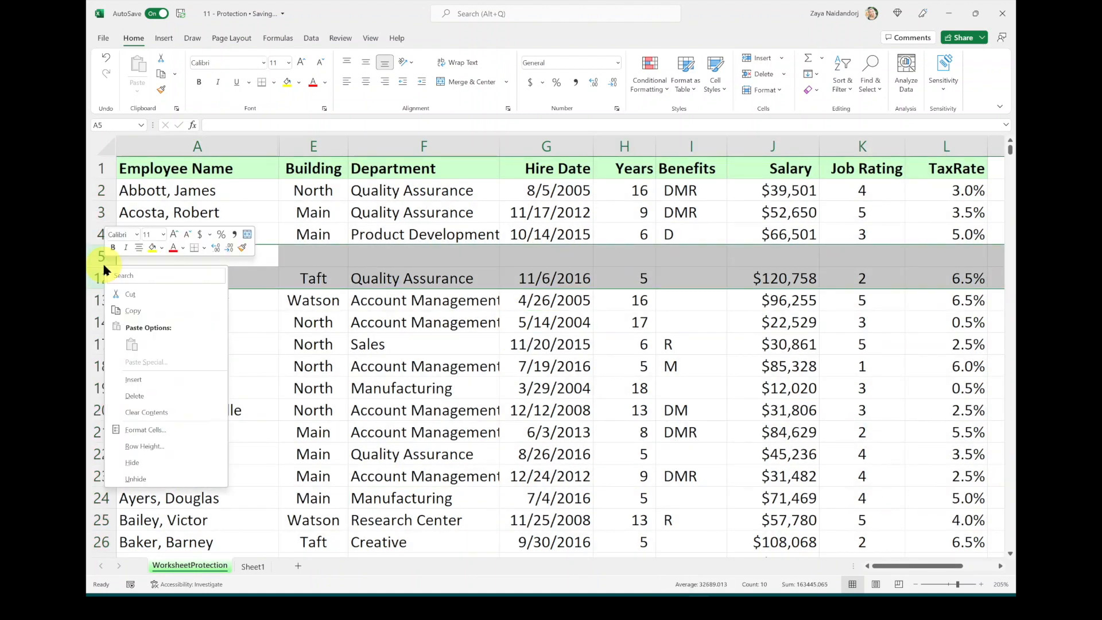
{"action": "left_click", "coordinate": [148, 479]}
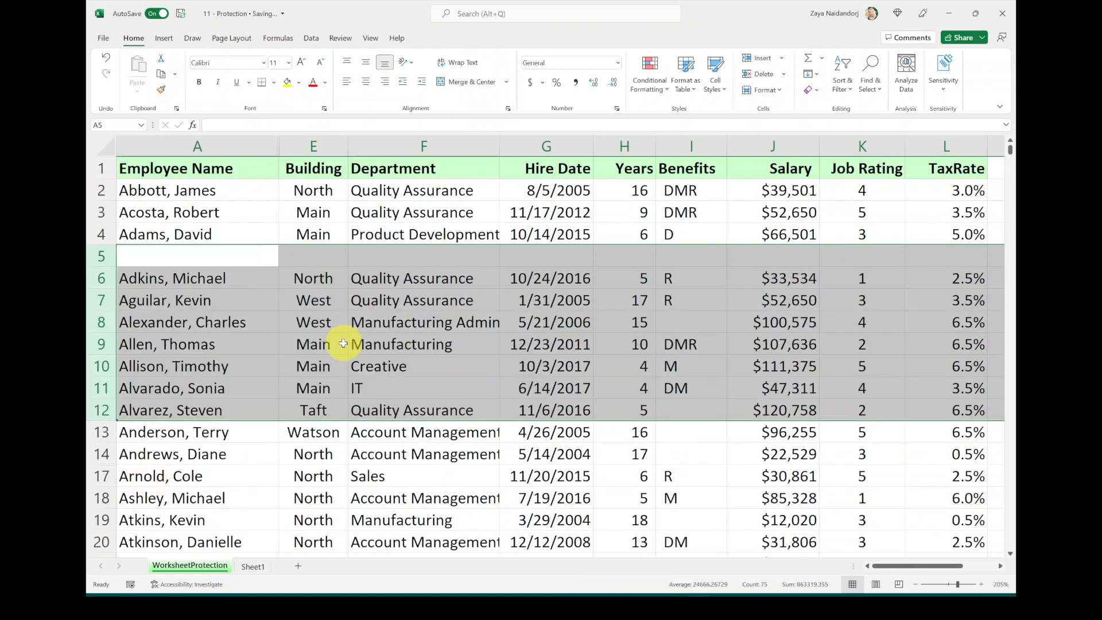